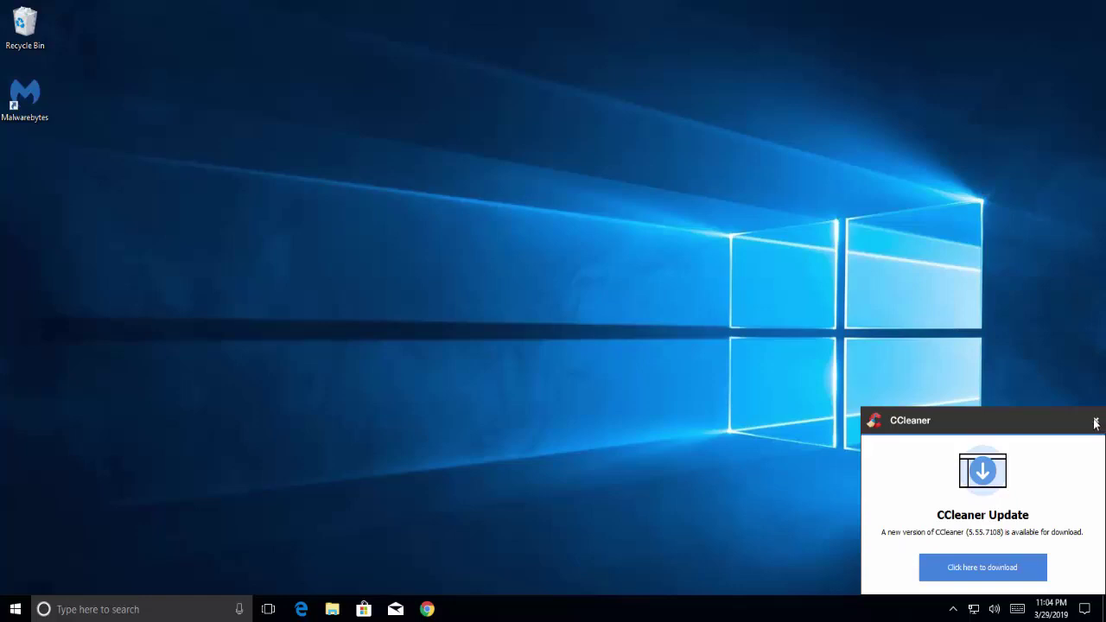
# Close the CCleaner Update popup in the lower-right corner of the desktop.
pyautogui.click(1096, 421)
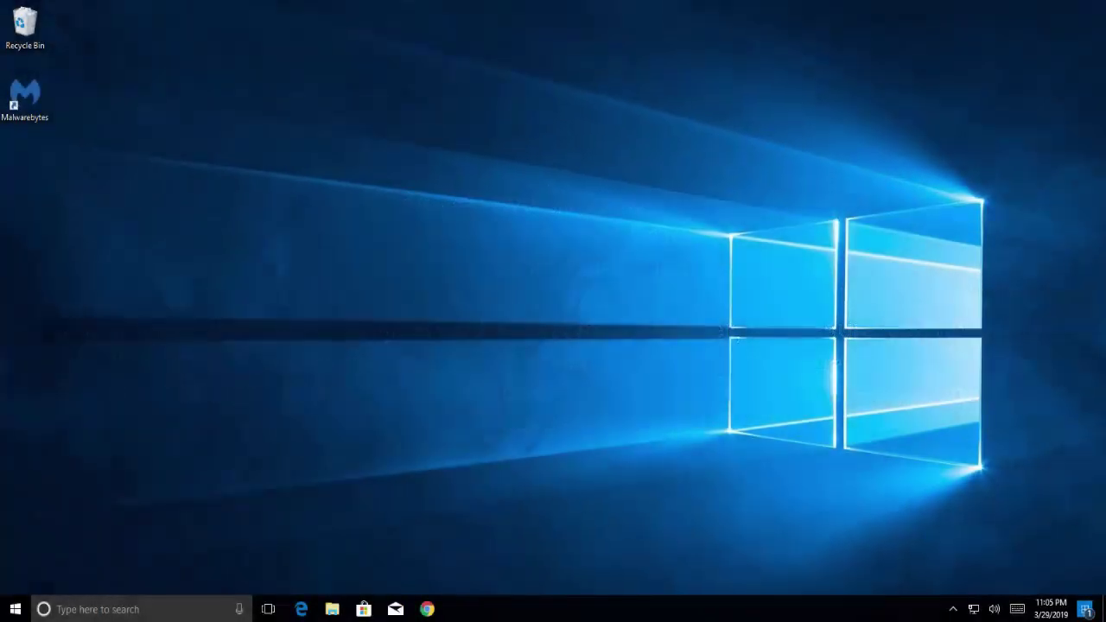
# Switch to Chrome to get the Guru3D DDU zip download.
pyautogui.click(427, 609)
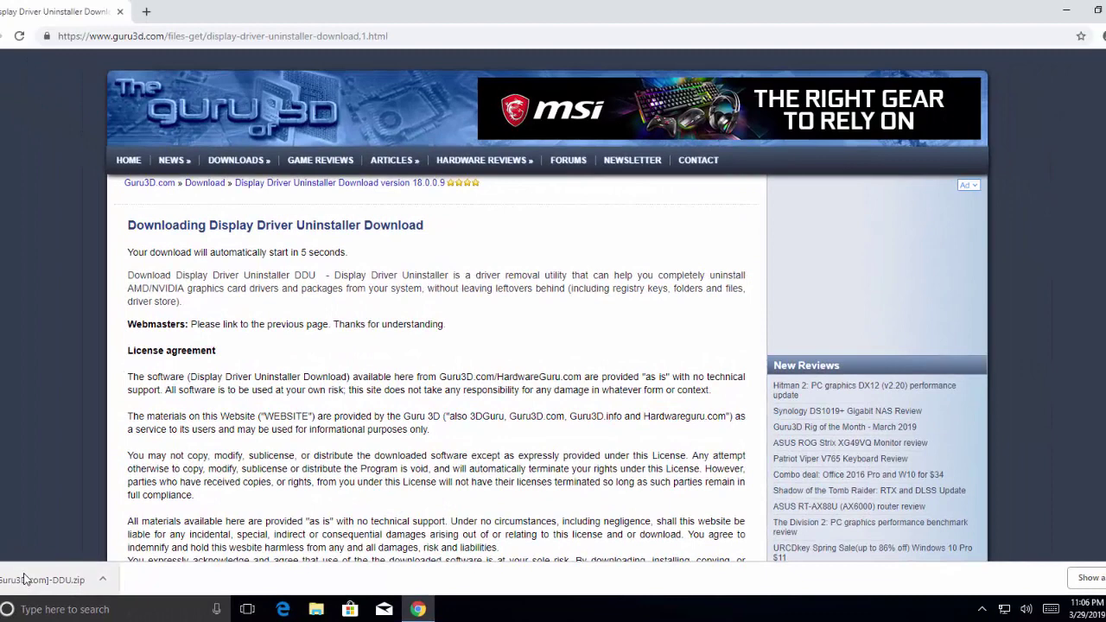
# Show the downloaded [Guru3D.com]-DDU.zip in its folder and extract all of its contents.
pyautogui.rightClick(24, 579)
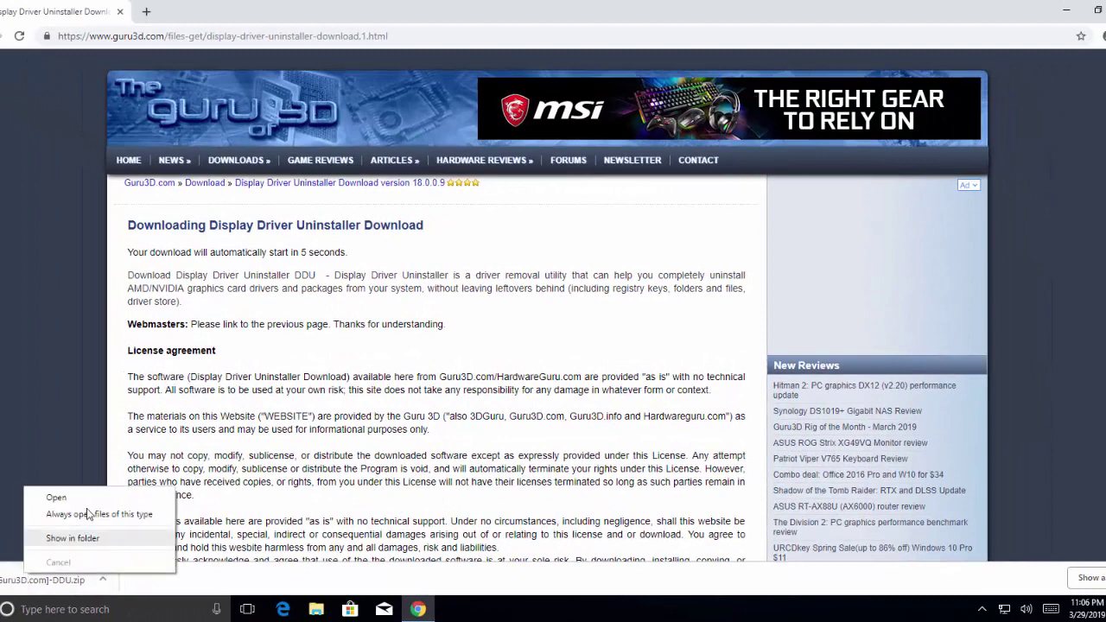
pyautogui.click(90, 536)
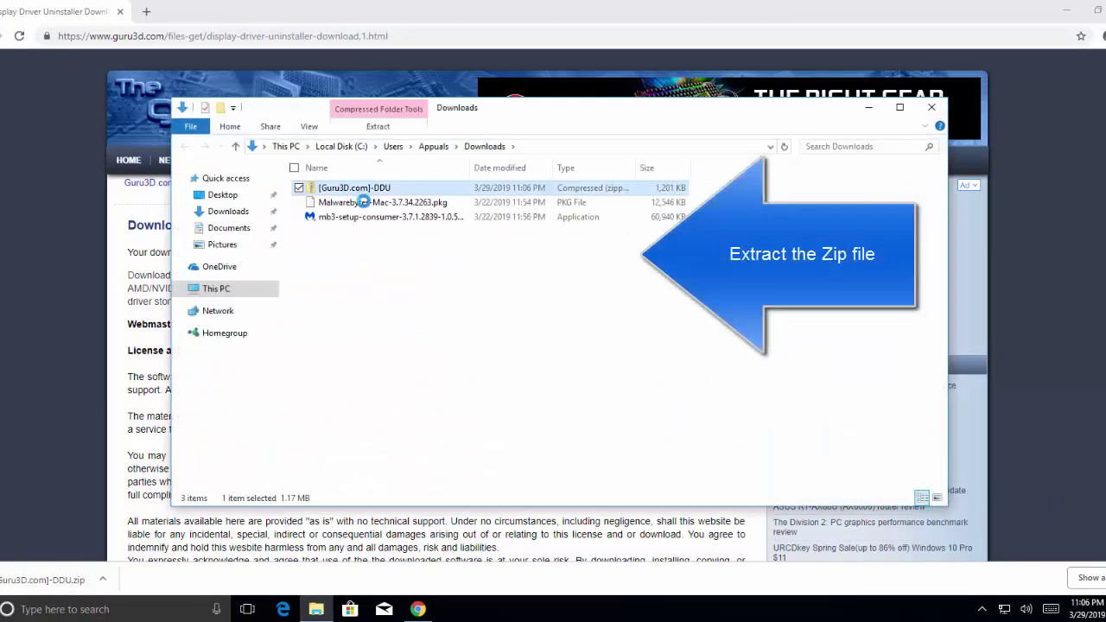
pyautogui.rightClick(358, 191)
pyautogui.click(270, 236)
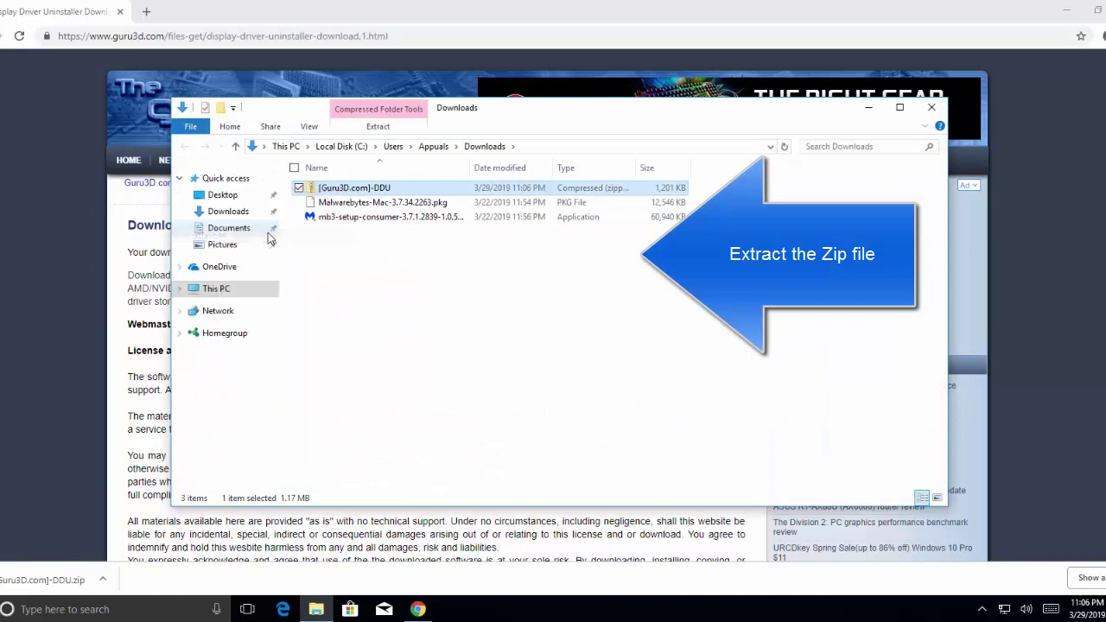
pyautogui.click(666, 441)
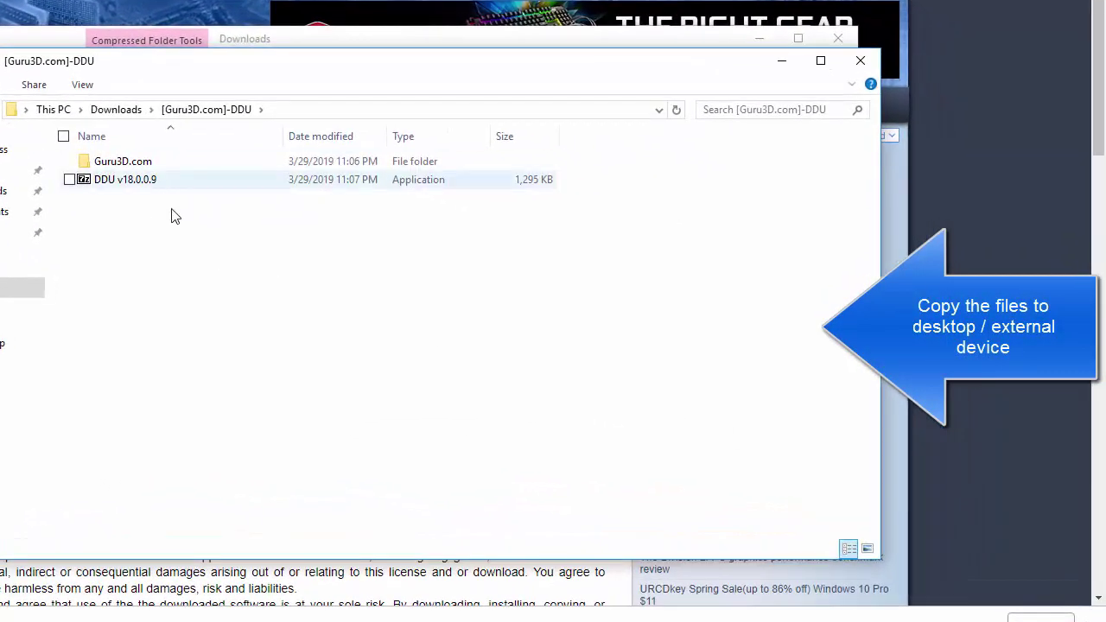
# Paste the Guru3D.com folder and DDU v18.0.0.9 from the extracted folder onto the Desktop.
pyautogui.hotkey('ctrl', 'a')
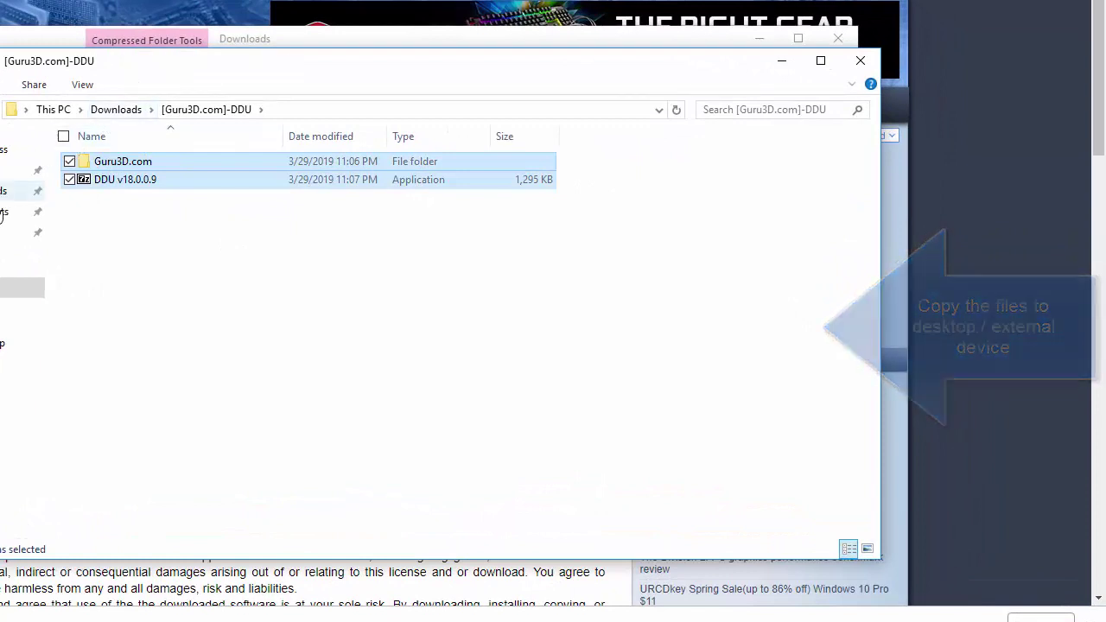
pyautogui.click(22, 170)
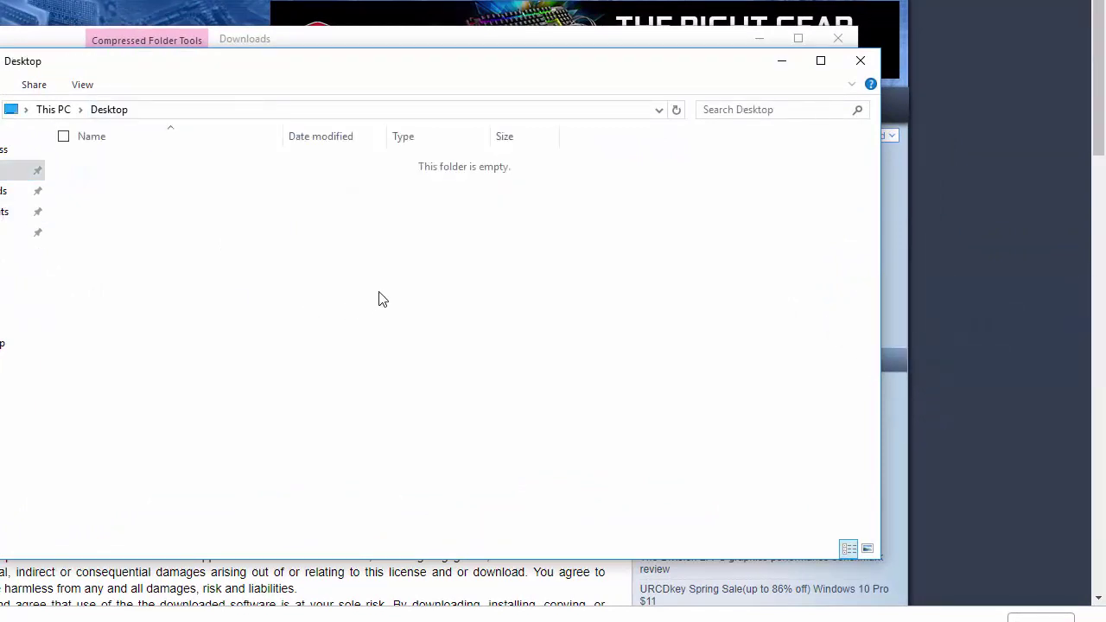
pyautogui.hotkey('ctrl', 'v')
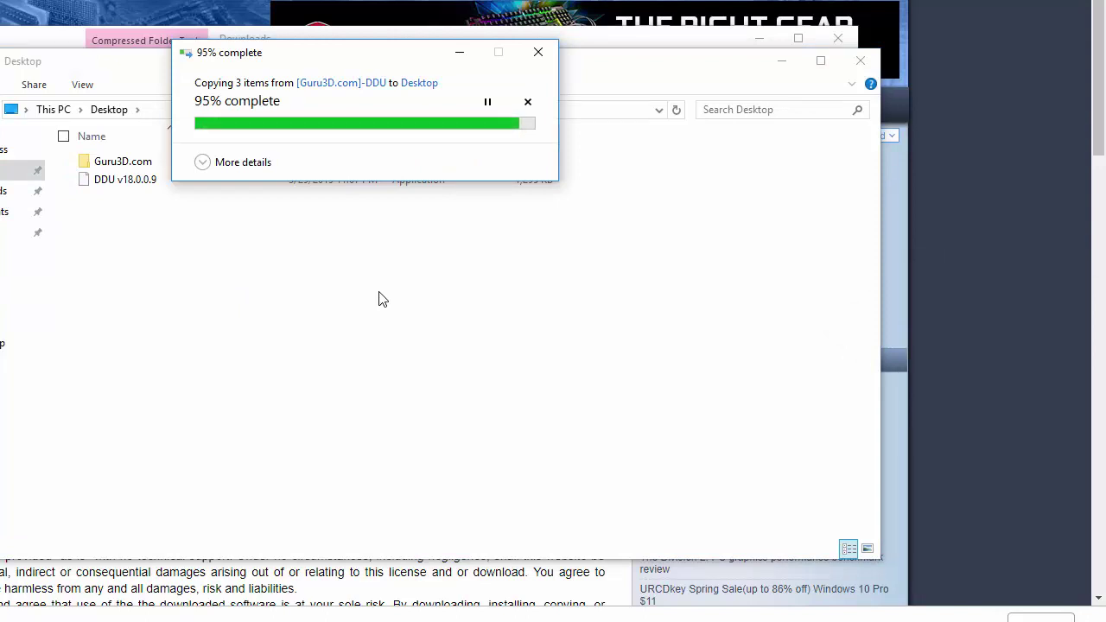
pyautogui.click(207, 250)
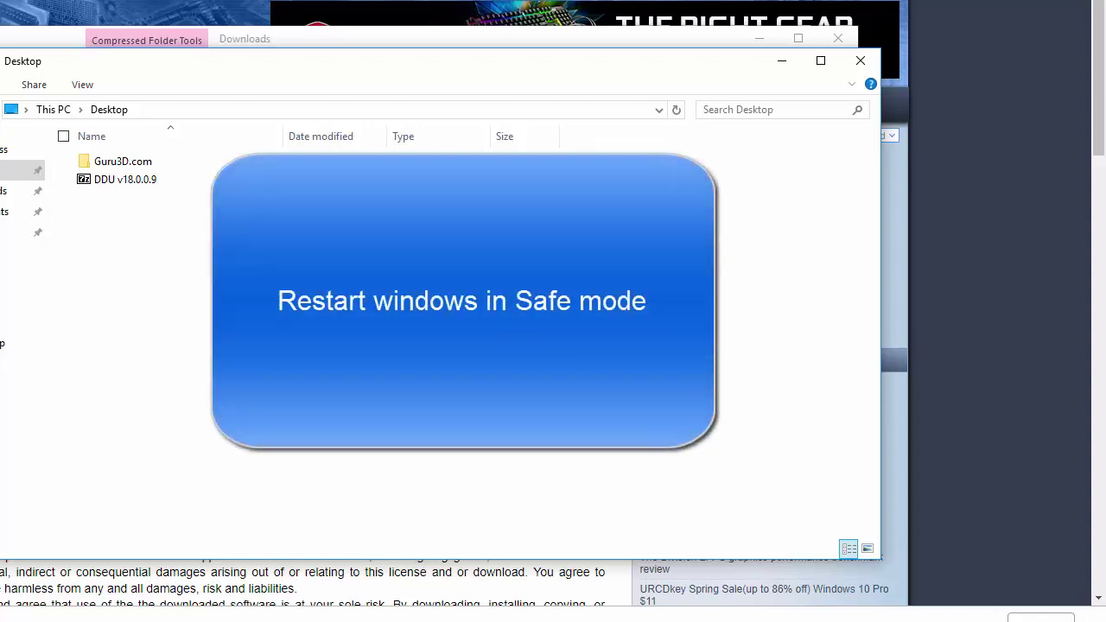
# Close the Desktop and Downloads windows, then Shift-restart into the recovery options screen.
pyautogui.click(860, 61)
pyautogui.click(837, 38)
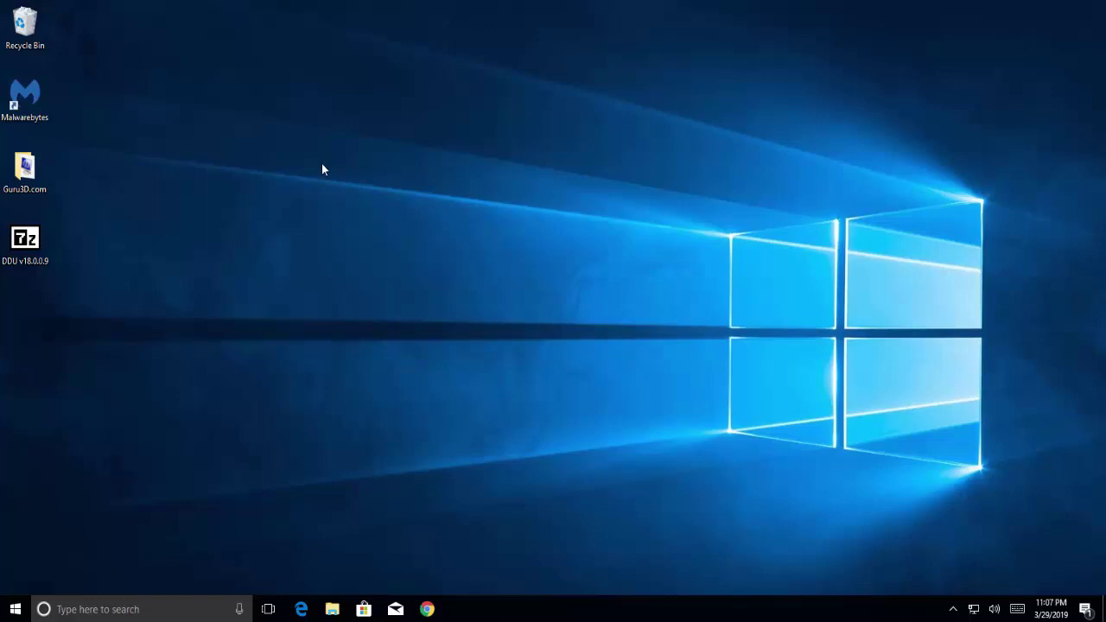
pyautogui.click(15, 609)
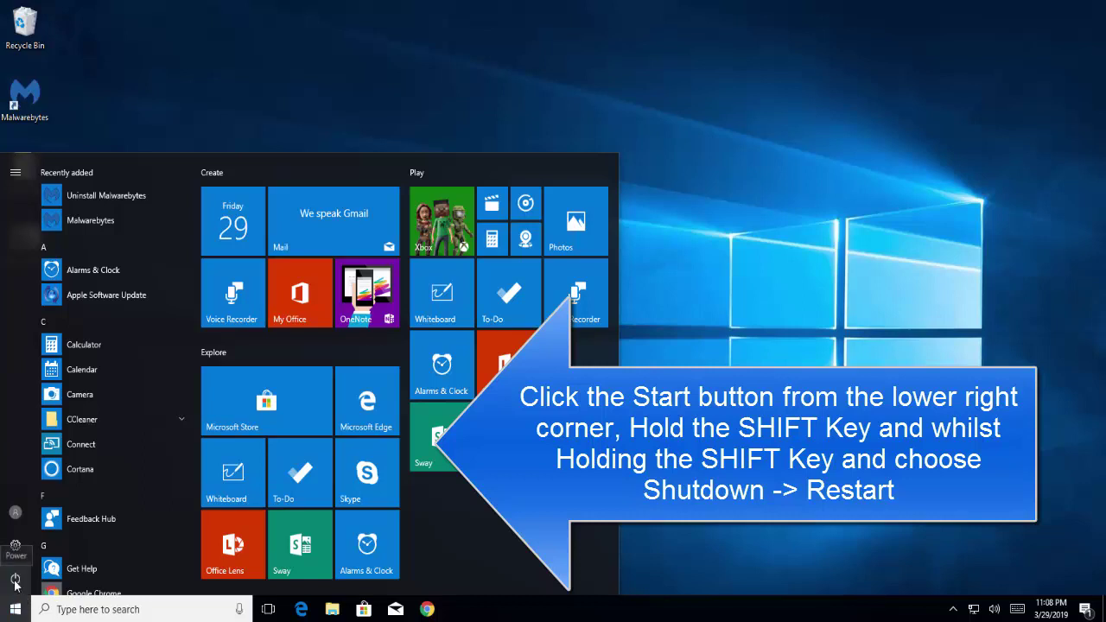
pyautogui.click(15, 584)
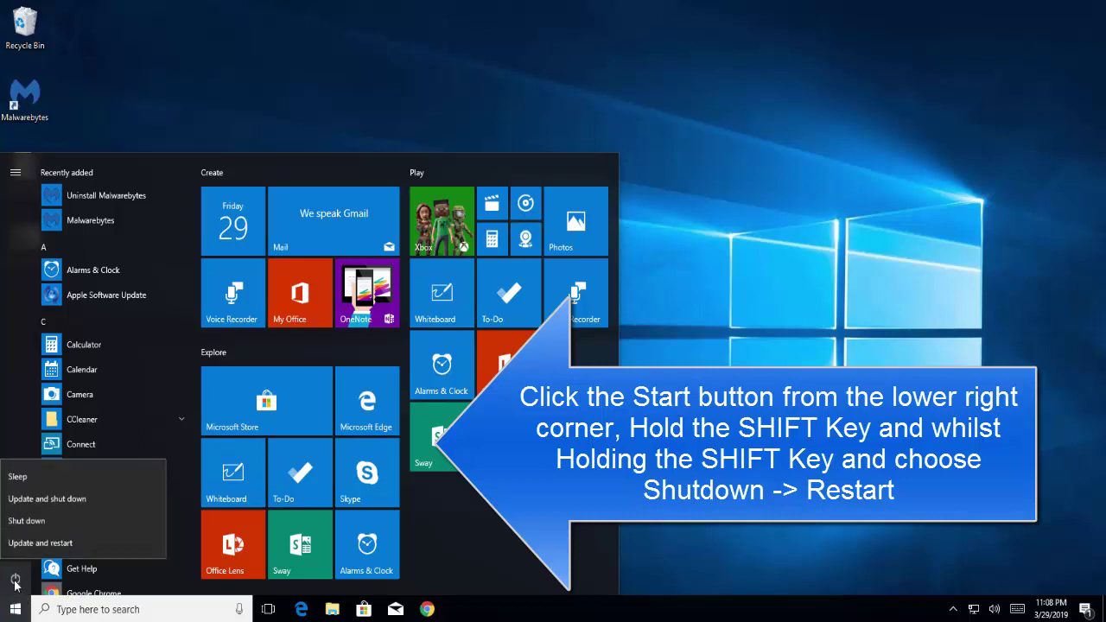
pyautogui.keyDown('shift'); pyautogui.click(47, 542); pyautogui.keyUp('shift')
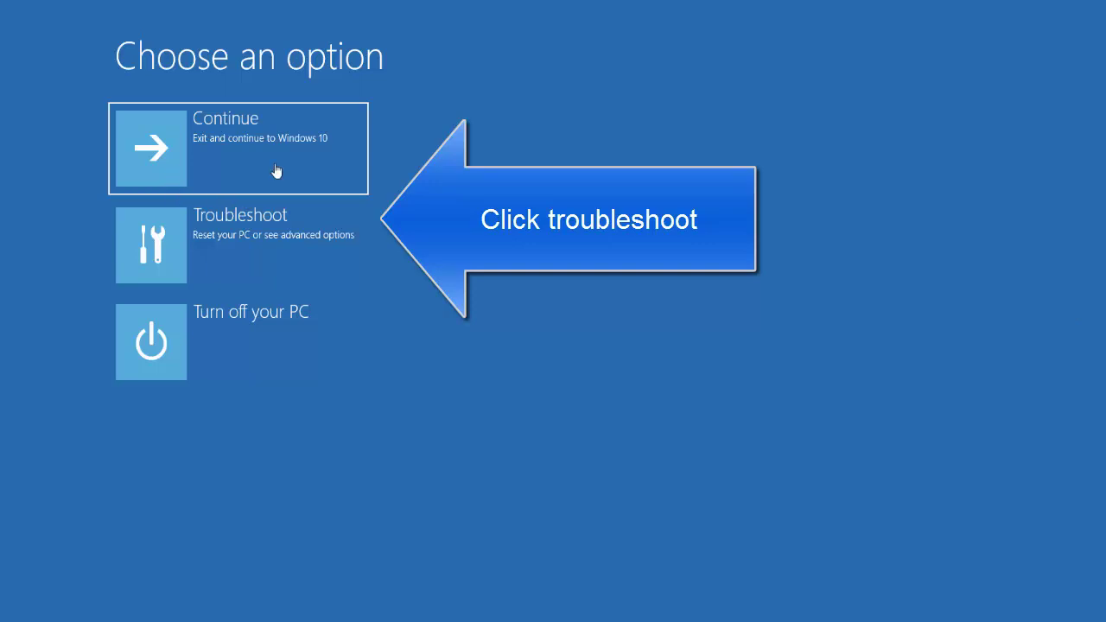
# Go through Troubleshoot and Advanced options to Startup Settings.
pyautogui.click(293, 227)
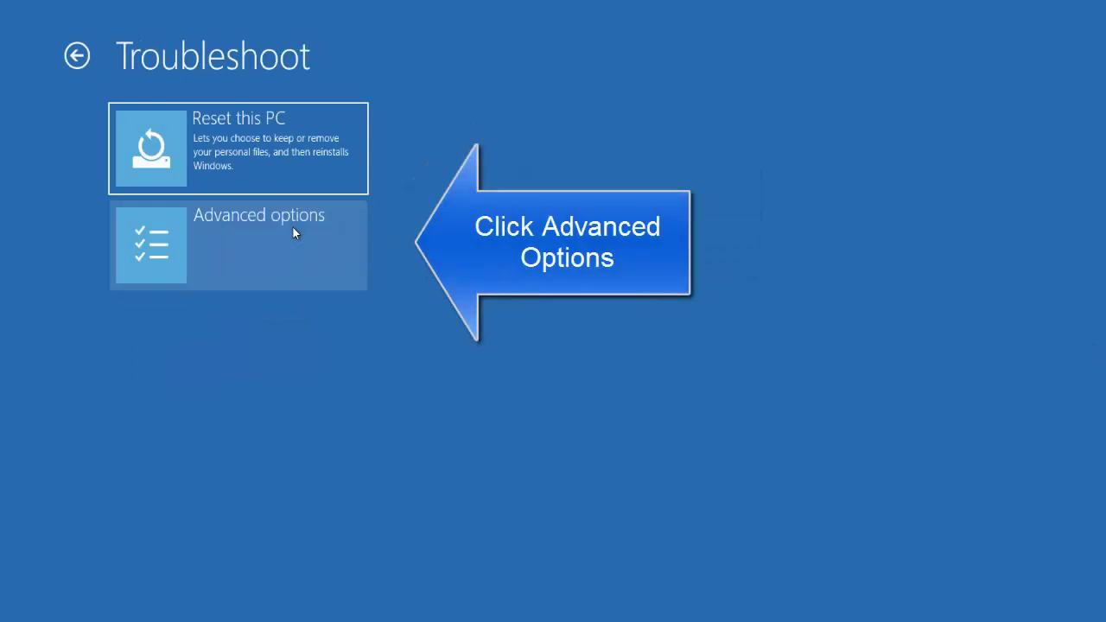
pyautogui.click(293, 228)
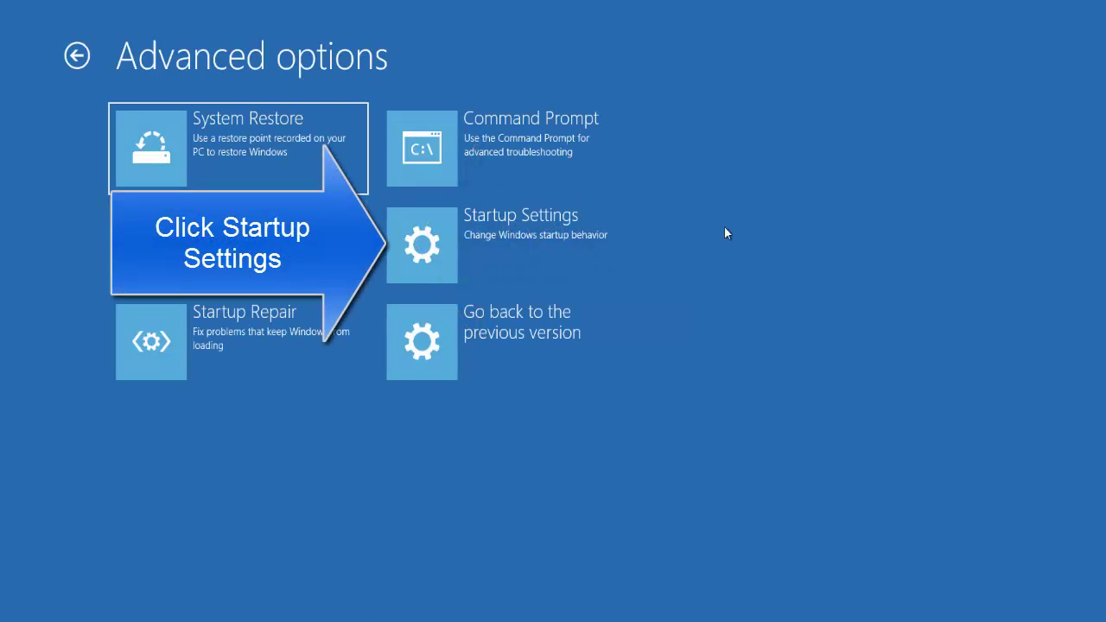
pyautogui.click(486, 247)
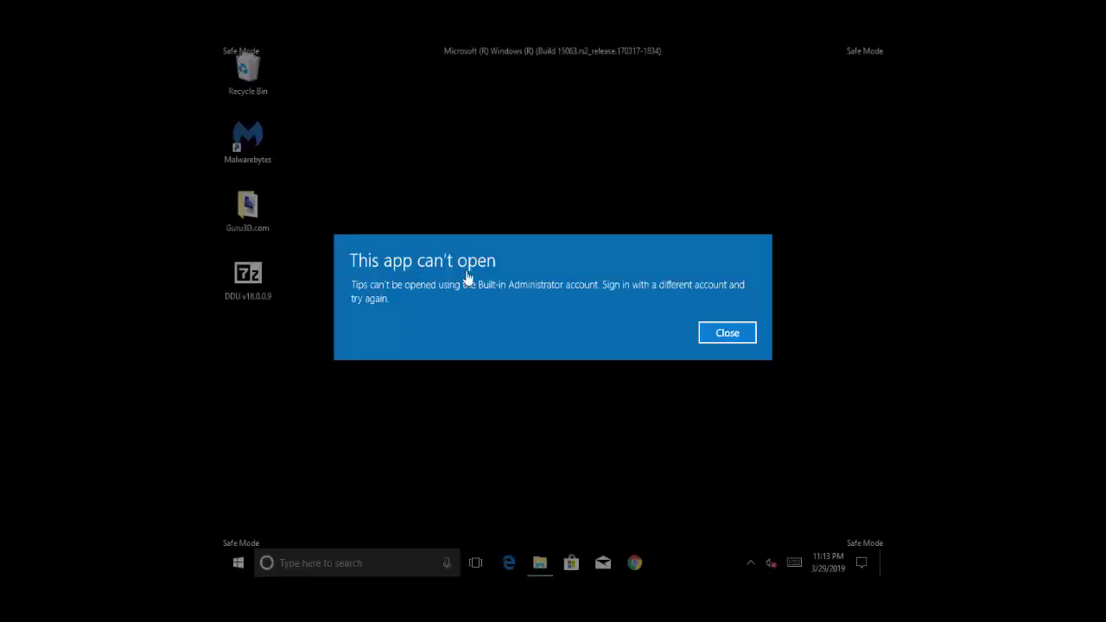
pyautogui.click(727, 332)
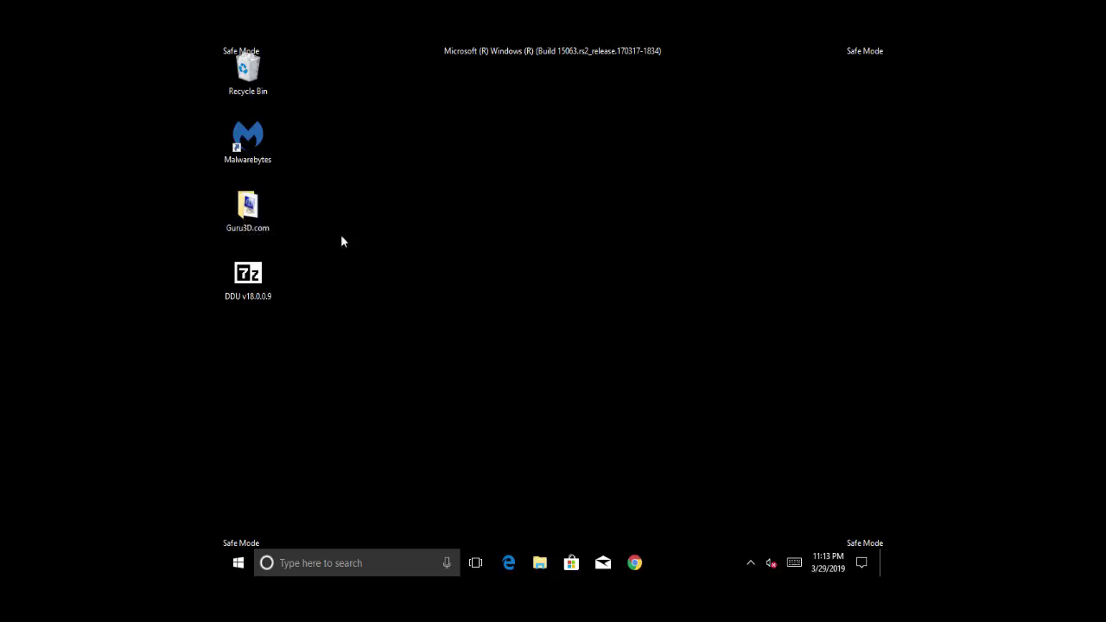
# Unblock the DDU v18.0.0.9 file in its Properties and apply the change.
pyautogui.click(260, 291)
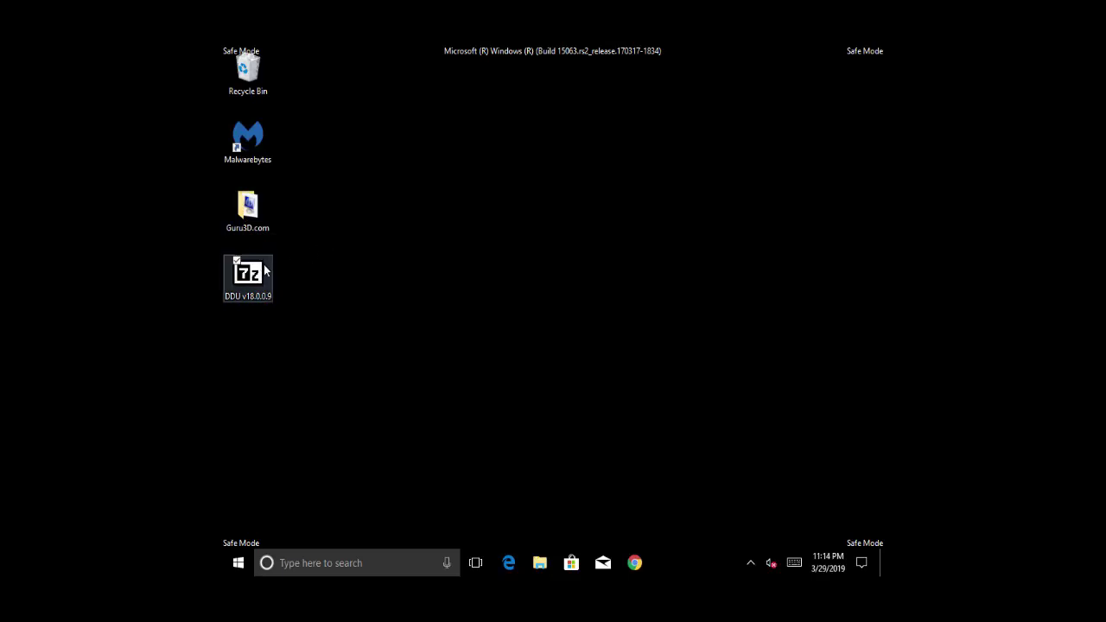
pyautogui.rightClick(264, 273)
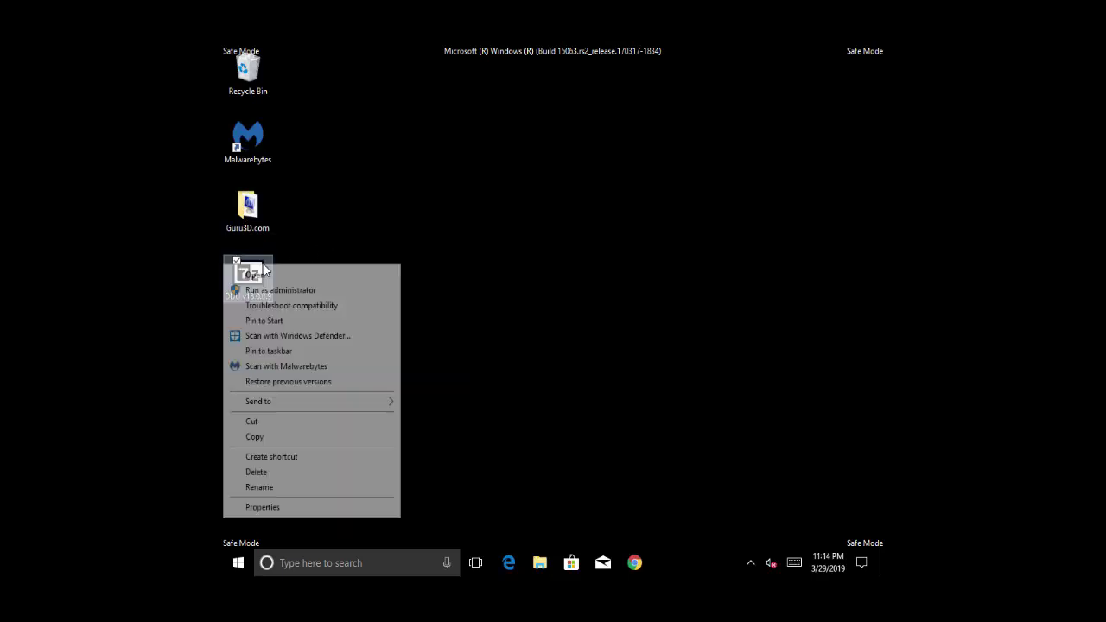
pyautogui.click(286, 508)
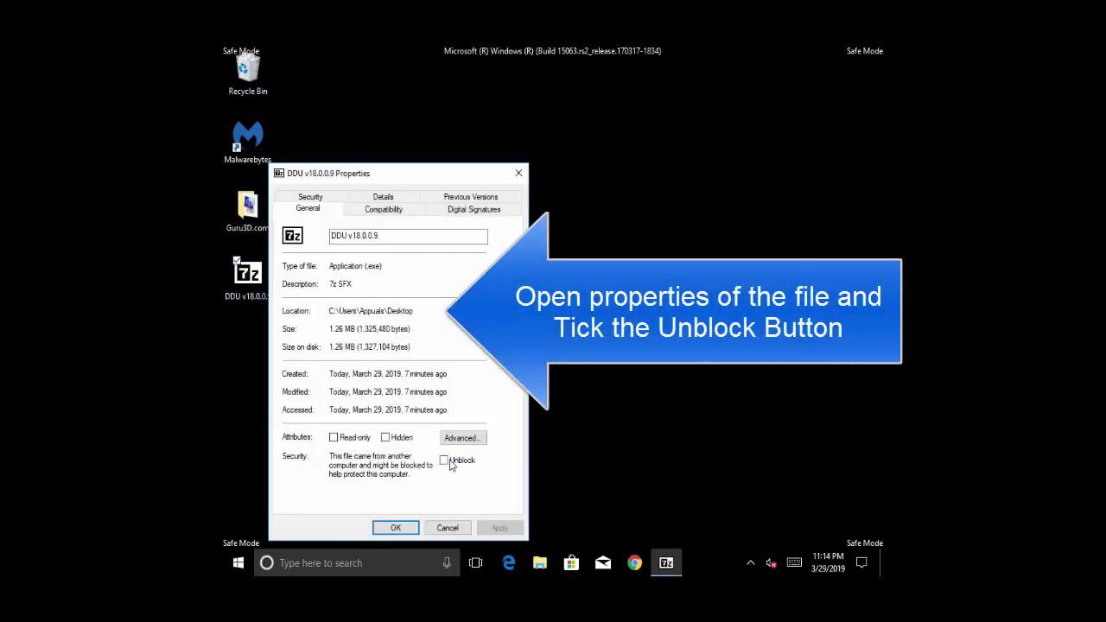
pyautogui.click(444, 461)
pyautogui.click(497, 528)
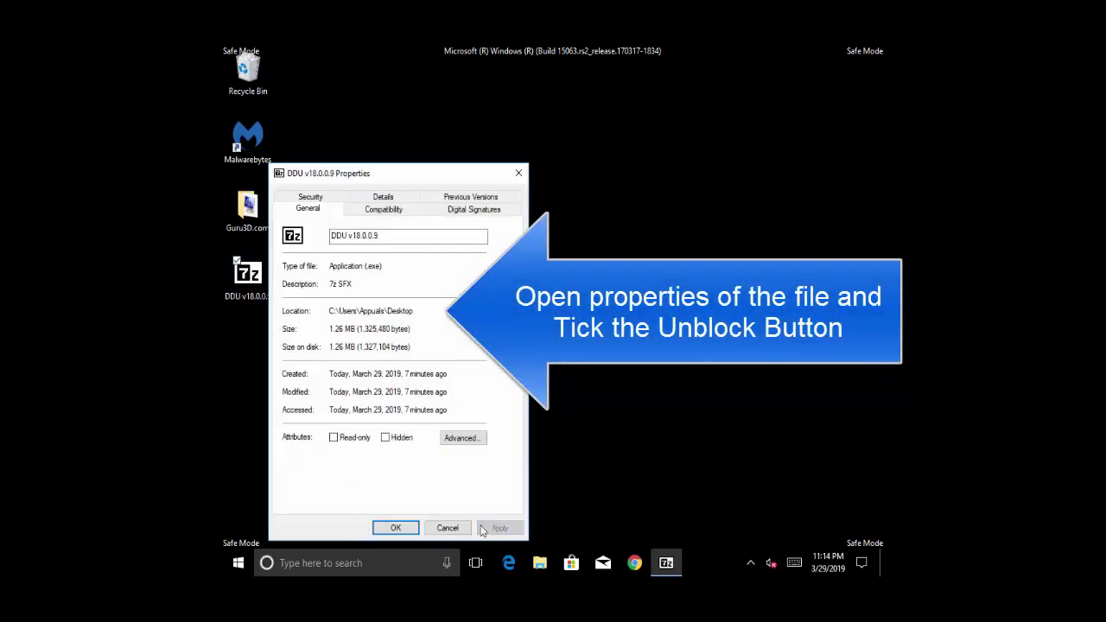
pyautogui.click(395, 528)
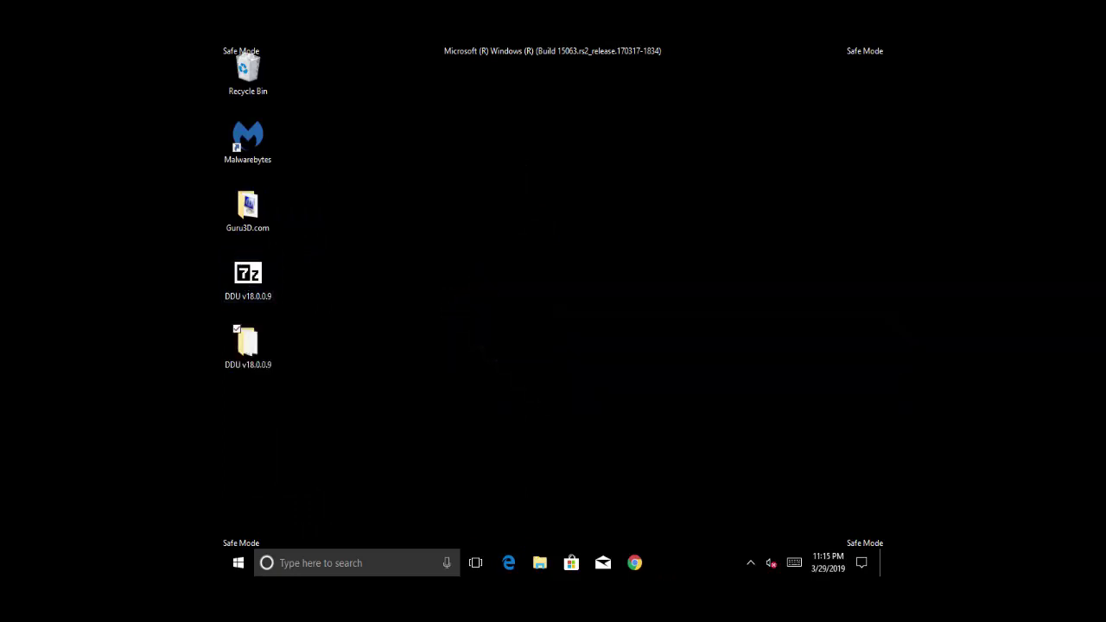
# Launch Display Driver Uninstaller from the extracted DDU v18.0.0.9 folder.
pyautogui.doubleClick(252, 344)
pyautogui.click(512, 202)
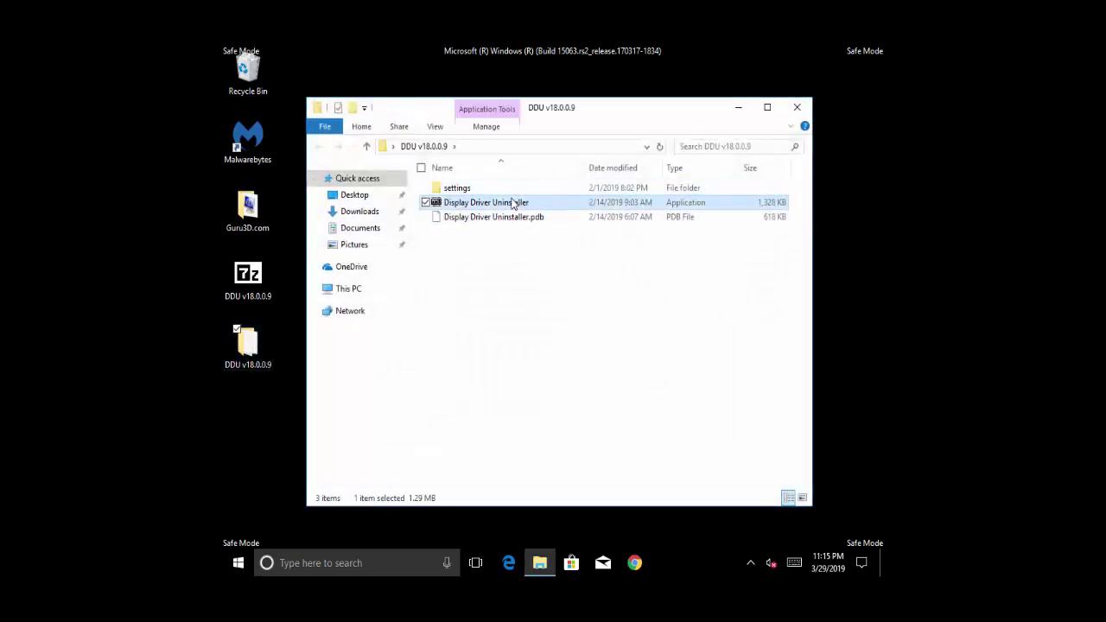
pyautogui.doubleClick(512, 203)
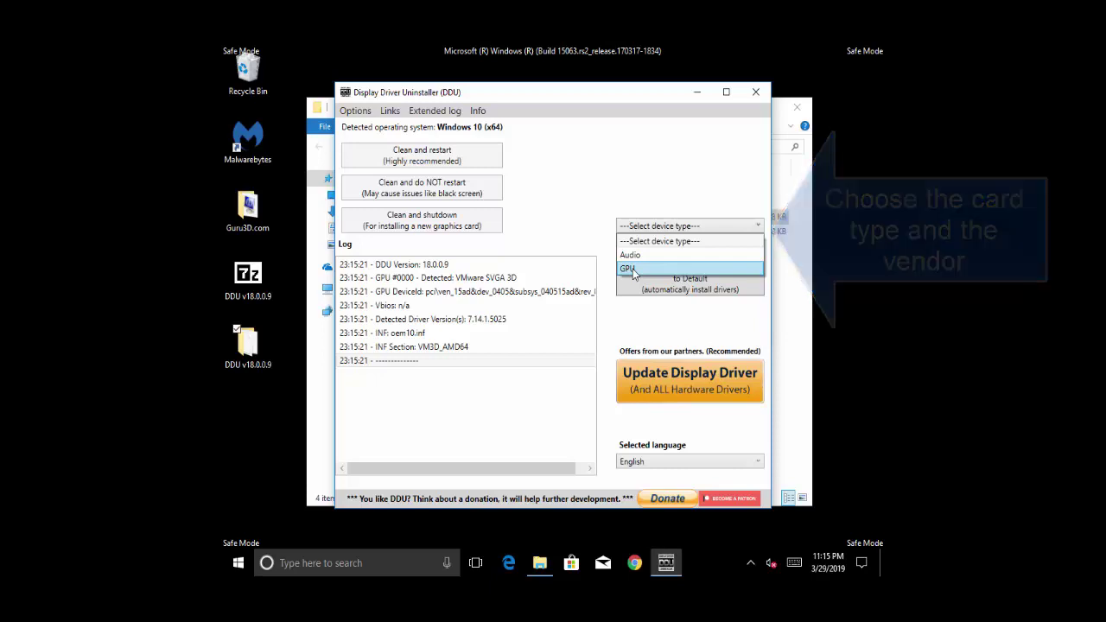
# Set device type to GPU and vendor to AMD, then run Clean and restart.
pyautogui.click(634, 269)
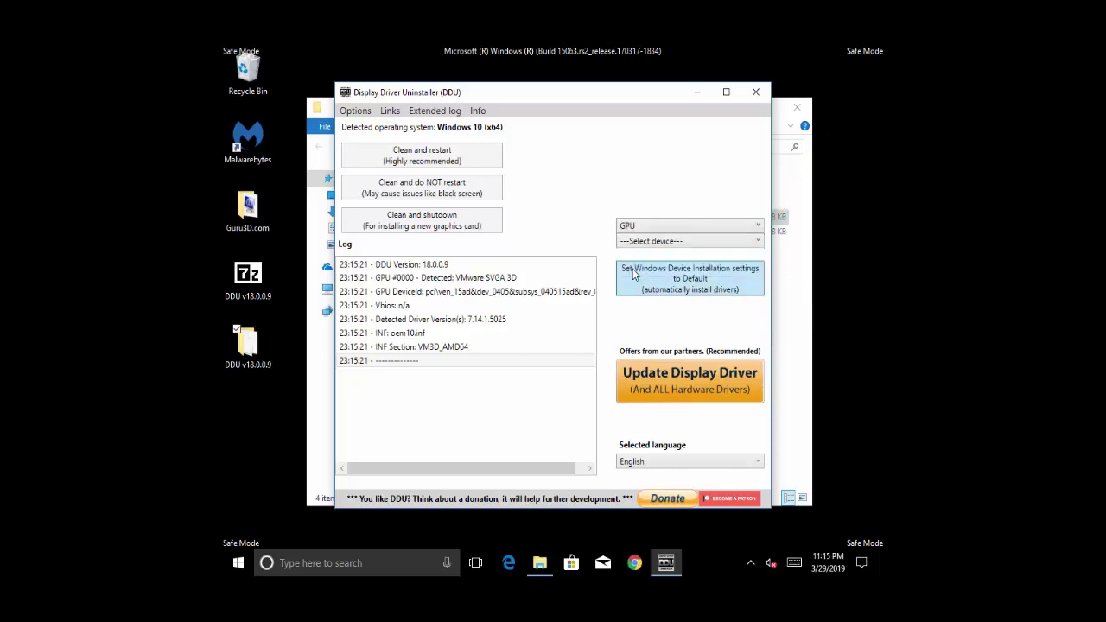
pyautogui.click(648, 240)
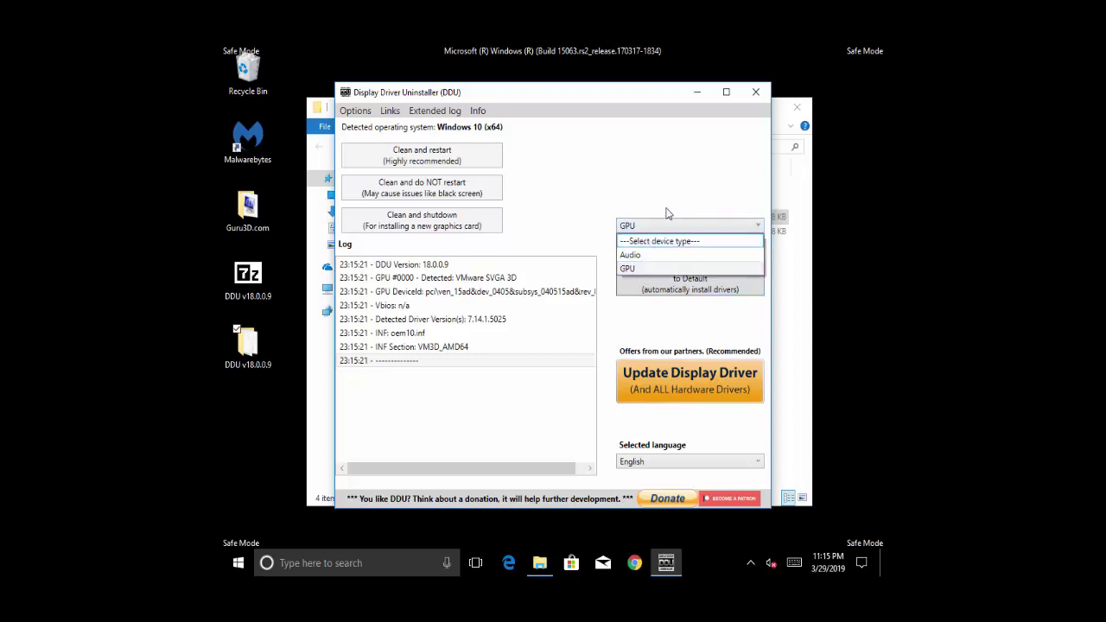
pyautogui.click(647, 243)
pyautogui.click(647, 245)
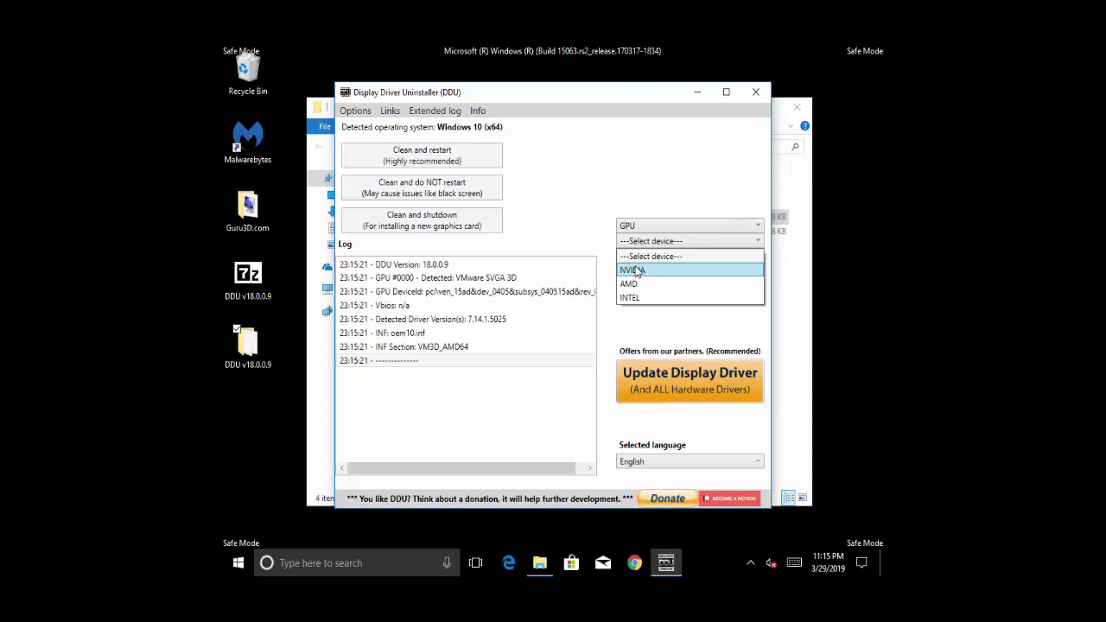
pyautogui.click(636, 271)
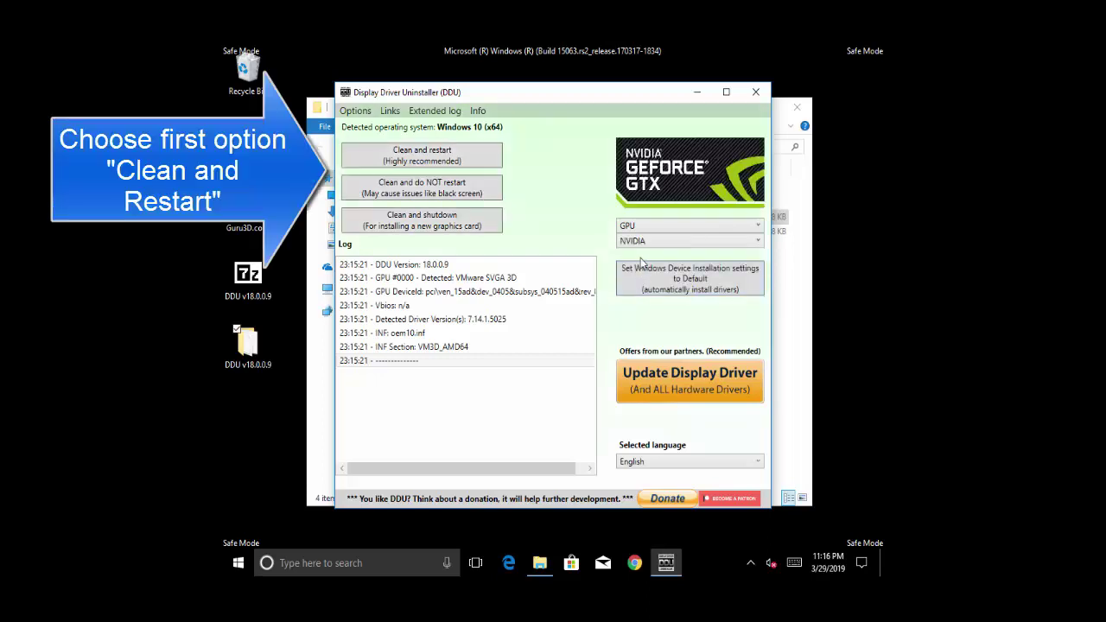
pyautogui.click(654, 241)
pyautogui.click(628, 283)
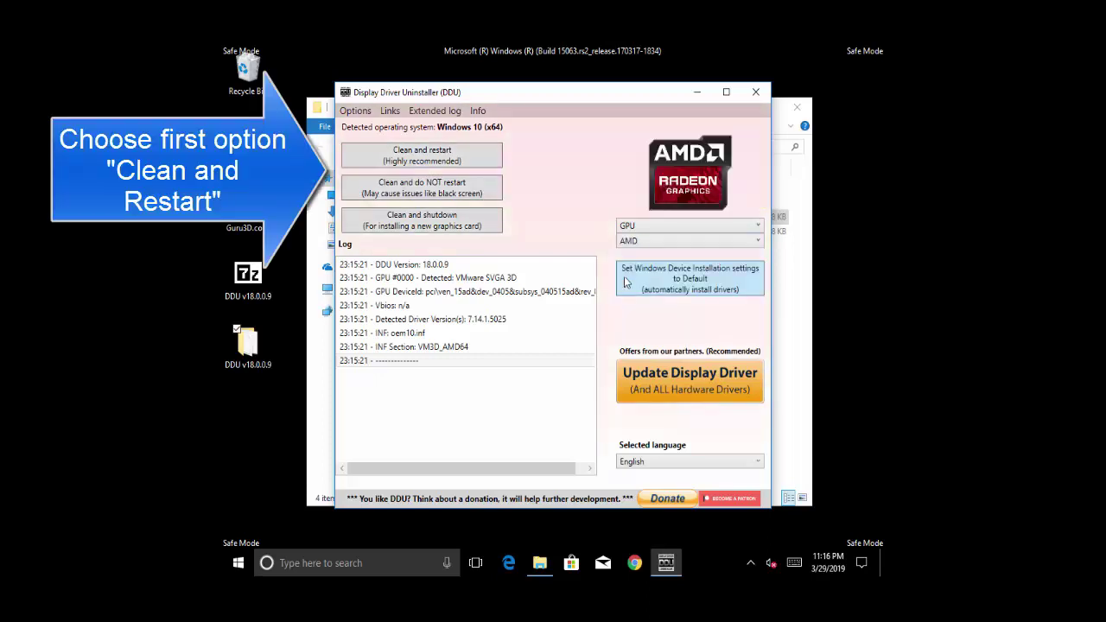
pyautogui.click(474, 156)
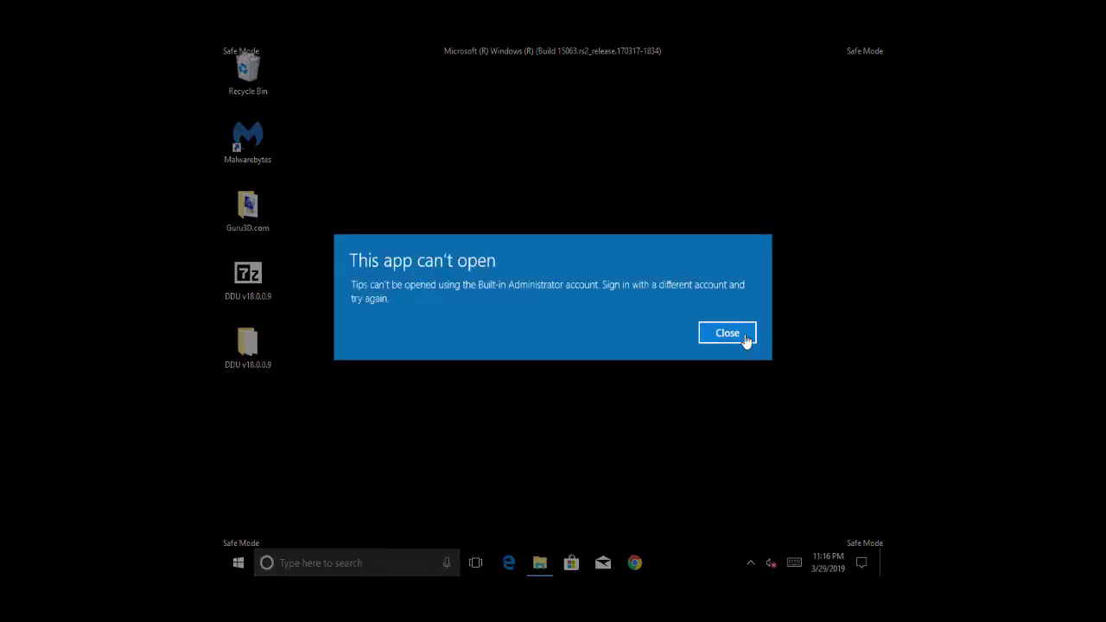
# Close the 'This app can't open' message so Windows restarts normally.
pyautogui.click(728, 334)
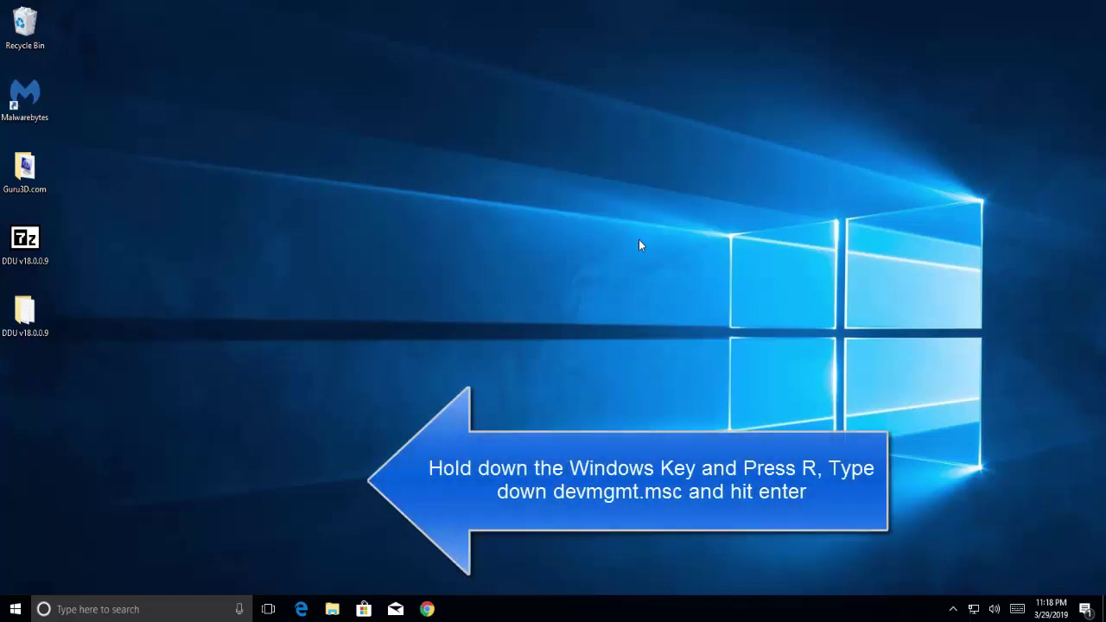
# Run devmgmt.msc from the Run dialog to open Device Manager.
pyautogui.press('super+r')
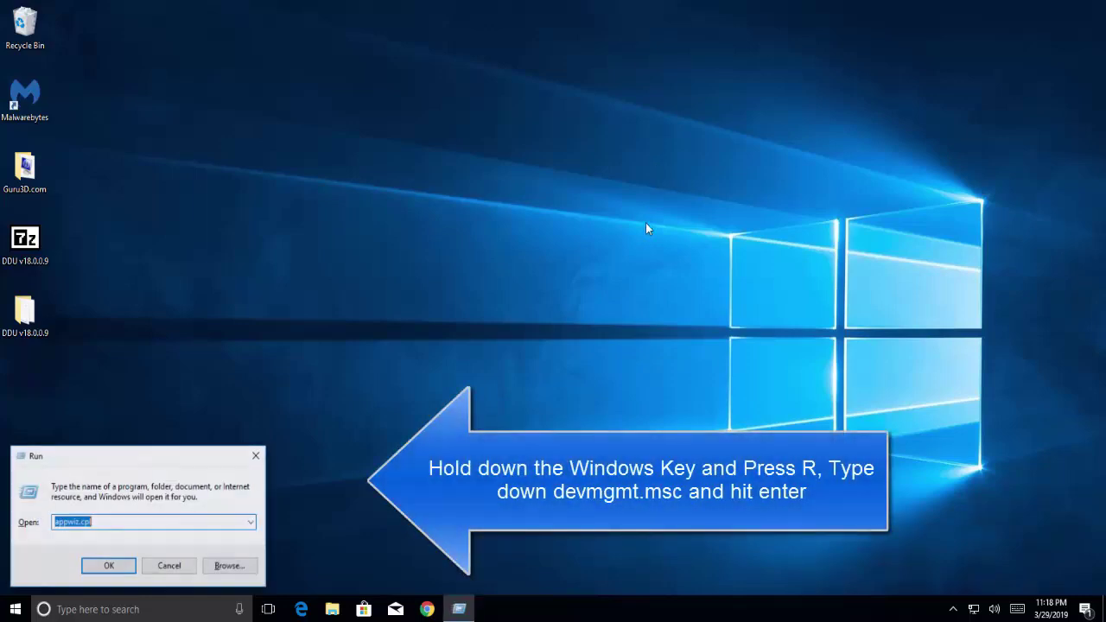
pyautogui.write('devmg')
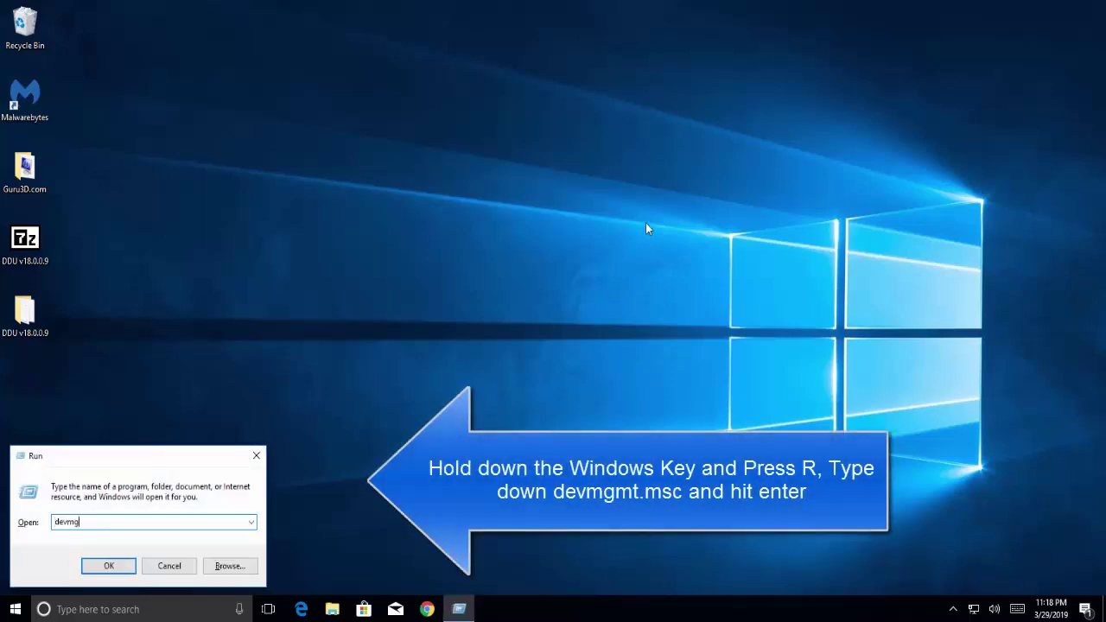
pyautogui.write('mt.msc')
pyautogui.press('Return')
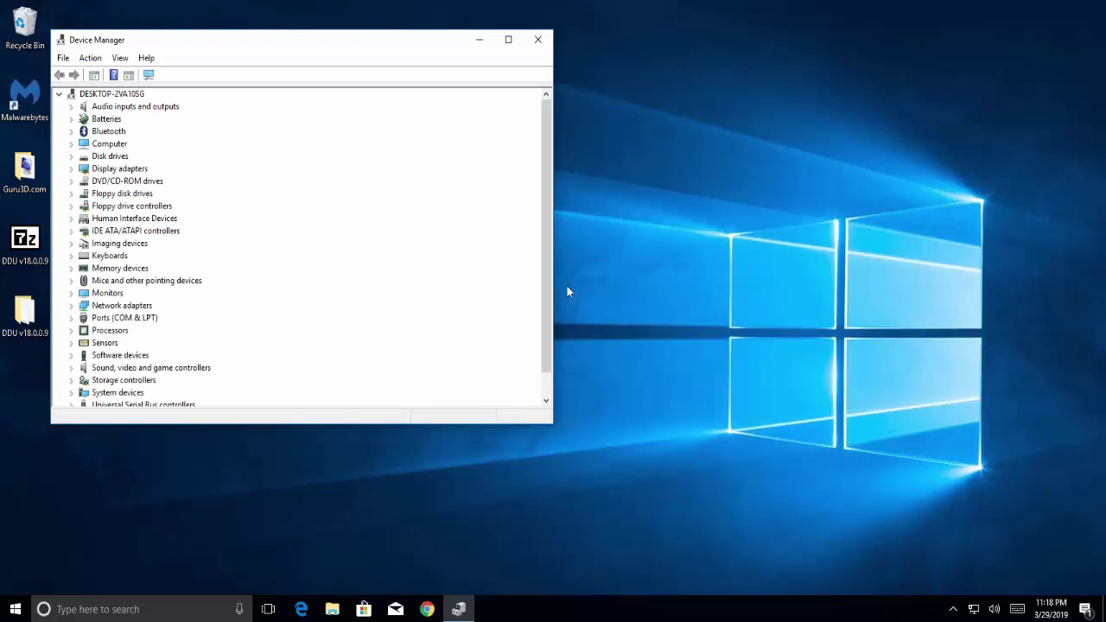
# Expand IDE ATA/ATAPI controllers and launch Update driver for the Standard SATA AHCI Controller.
pyautogui.doubleClick(163, 234)
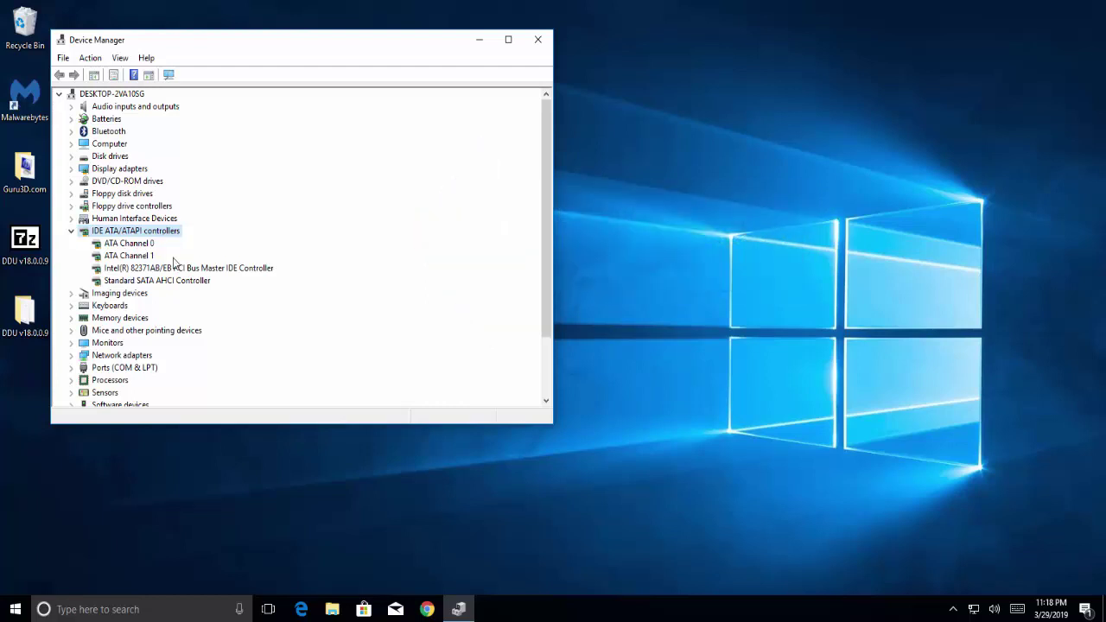
pyautogui.click(184, 284)
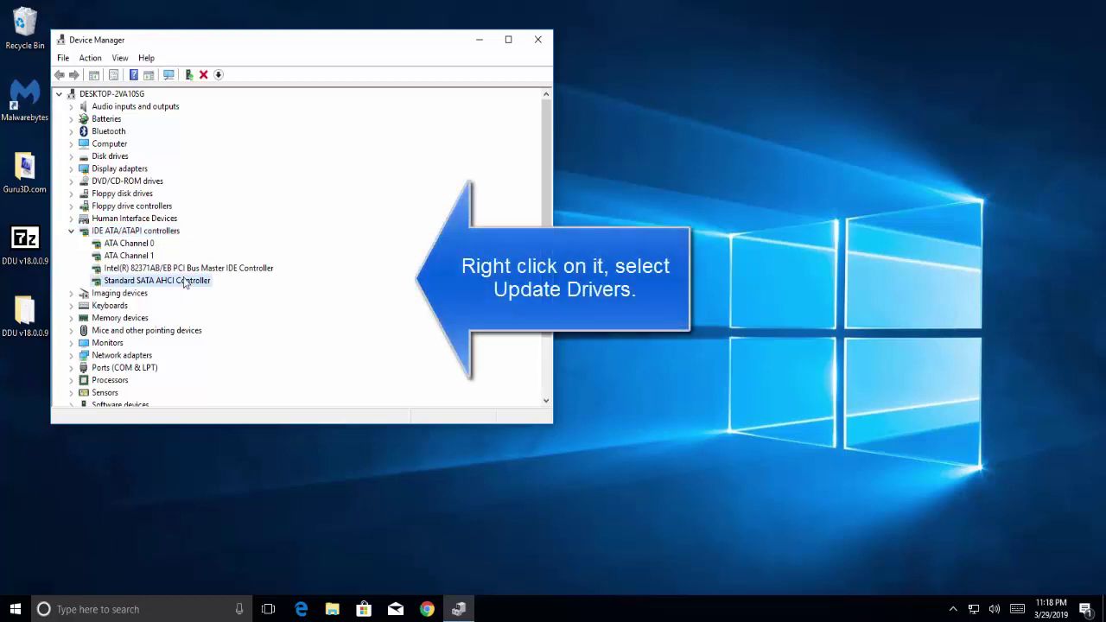
pyautogui.rightClick(184, 284)
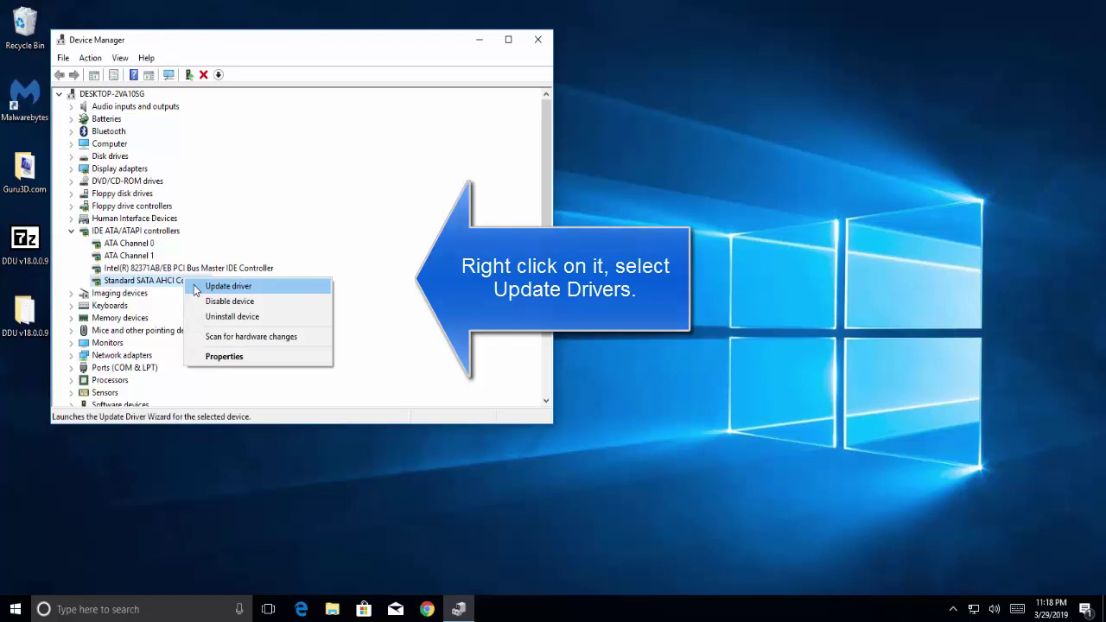
pyautogui.click(196, 287)
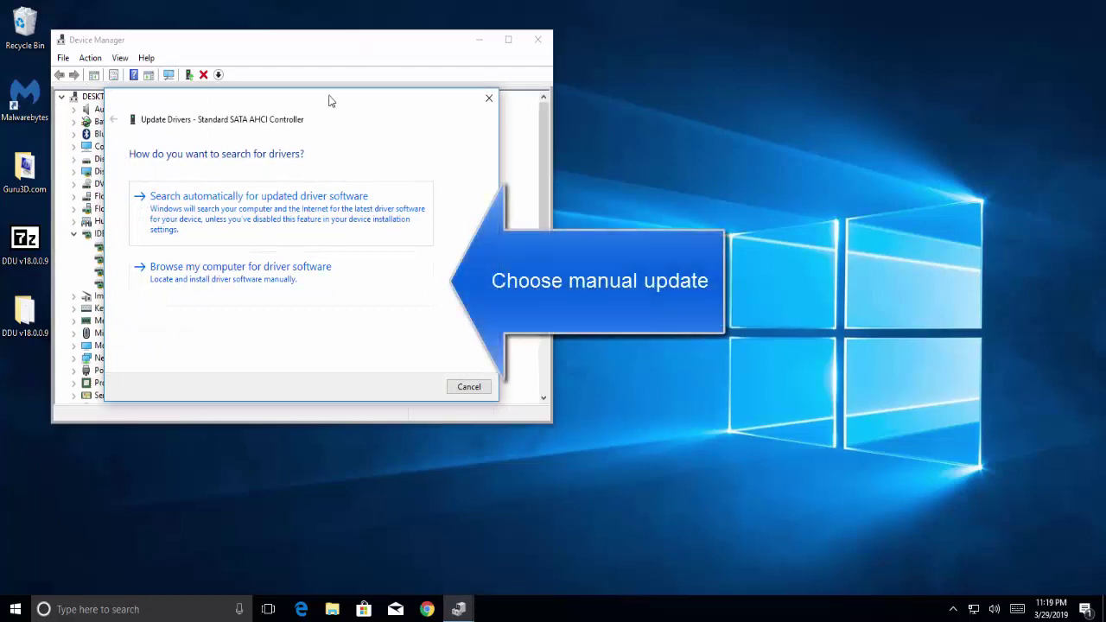
# Reinstall Standard SATA AHCI Controller from the compatible-driver list and close the finished wizard.
pyautogui.moveTo(328, 101); pyautogui.dragTo(459, 101)
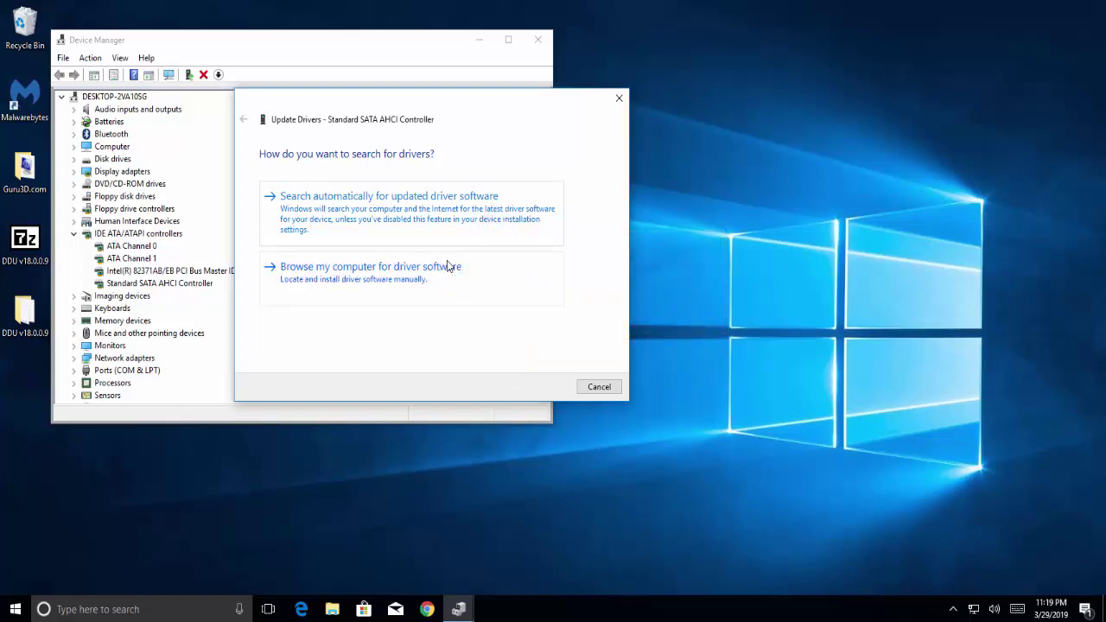
pyautogui.click(473, 291)
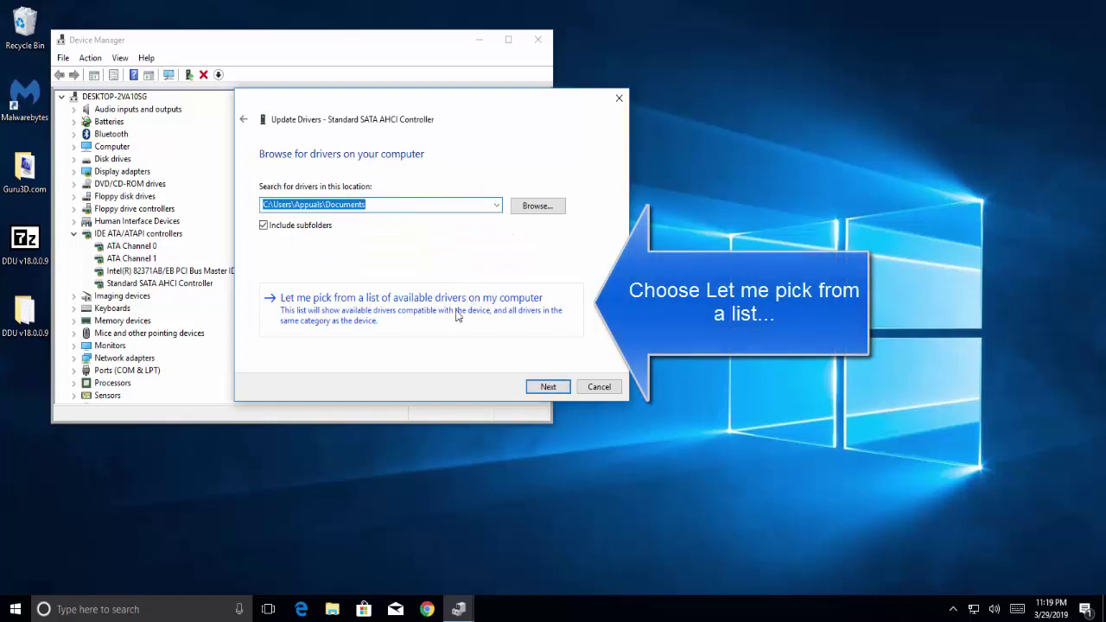
pyautogui.click(457, 316)
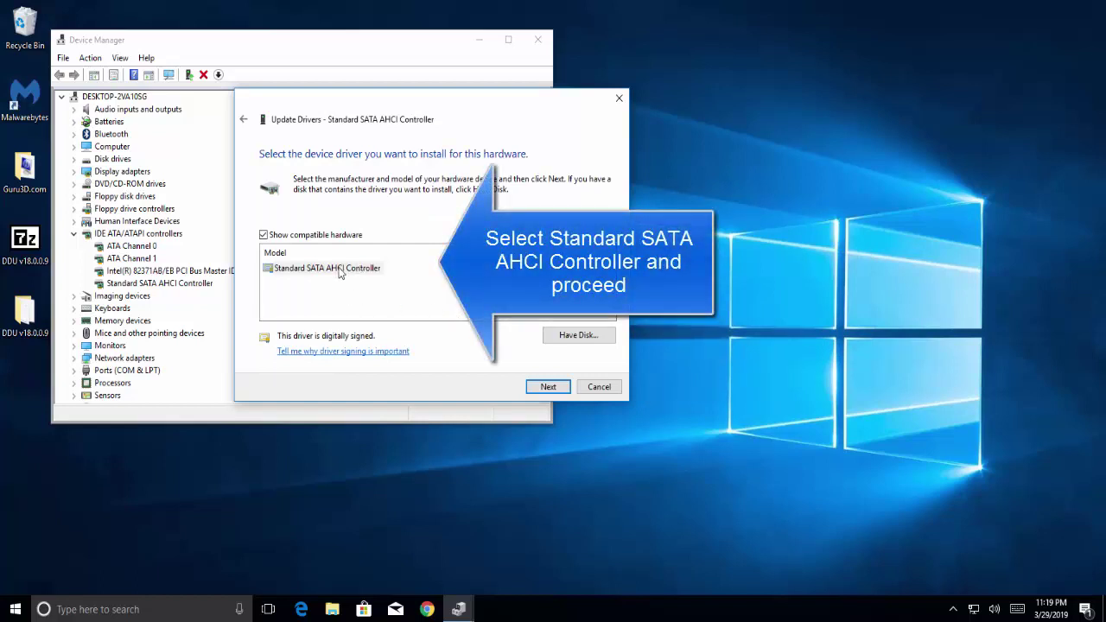
pyautogui.click(548, 387)
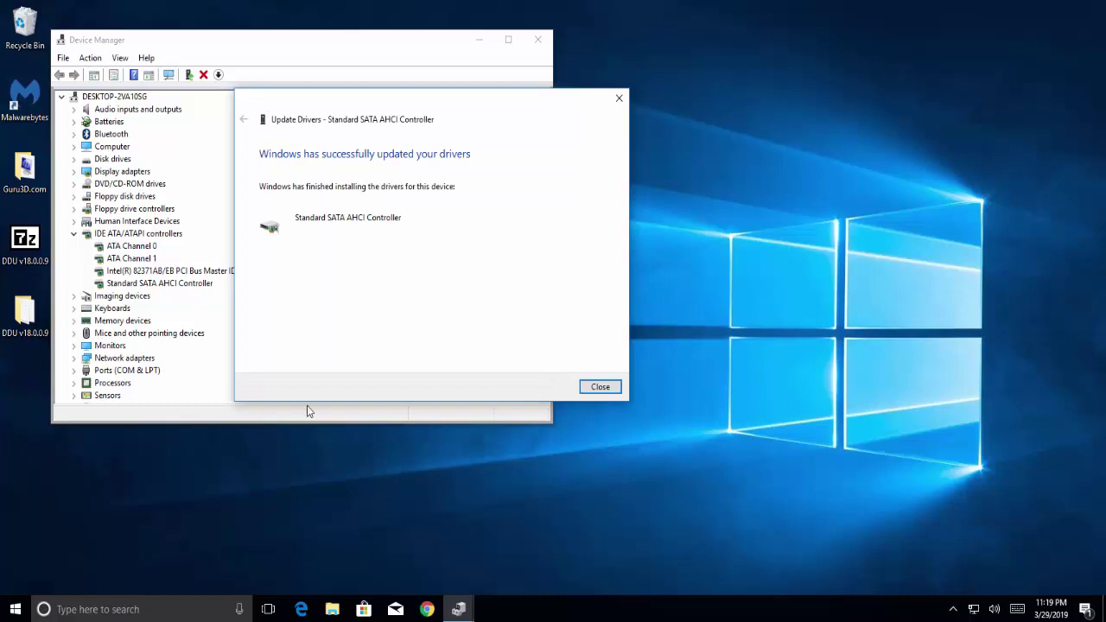
pyautogui.click(600, 386)
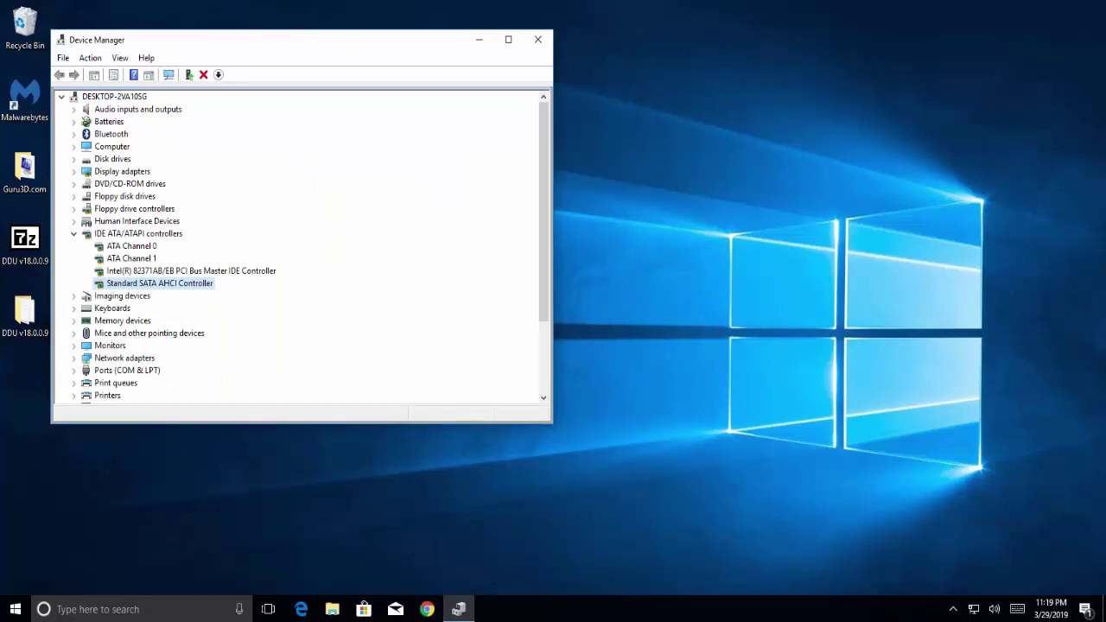
# Close Device Manager, launch Control Panel from a Start search for 'contr', and view by Small icons.
pyautogui.click(537, 40)
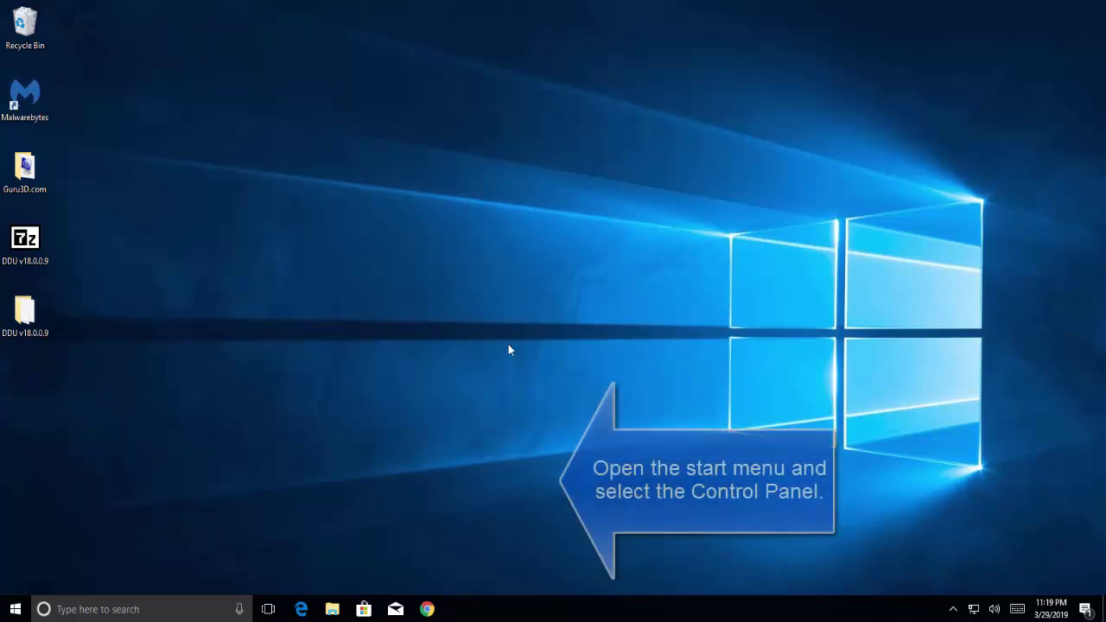
pyautogui.press('super')
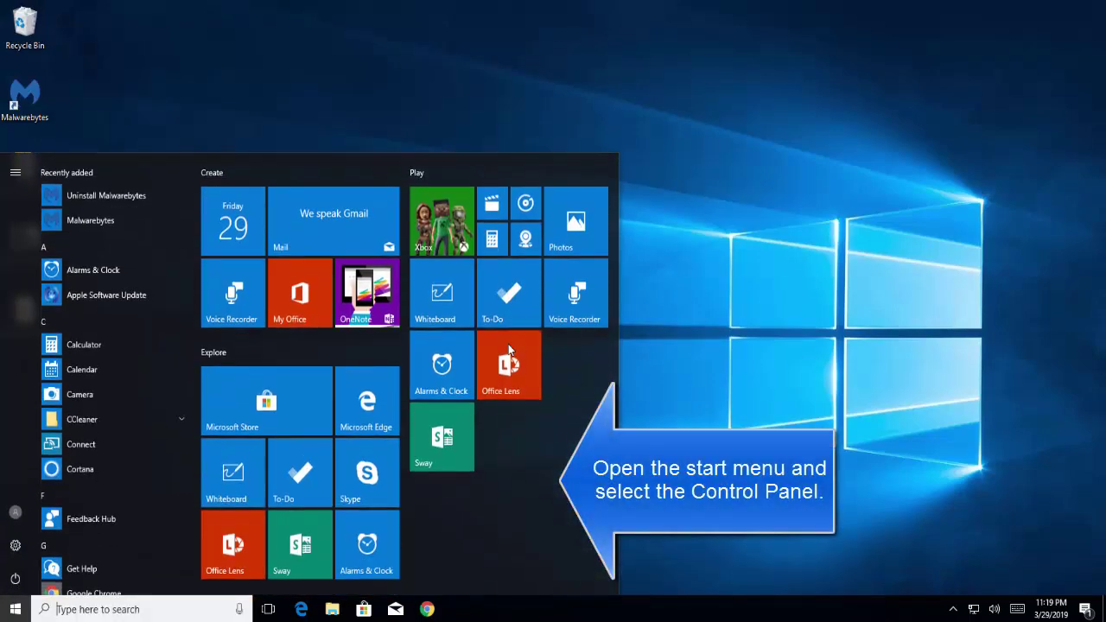
pyautogui.write('contr')
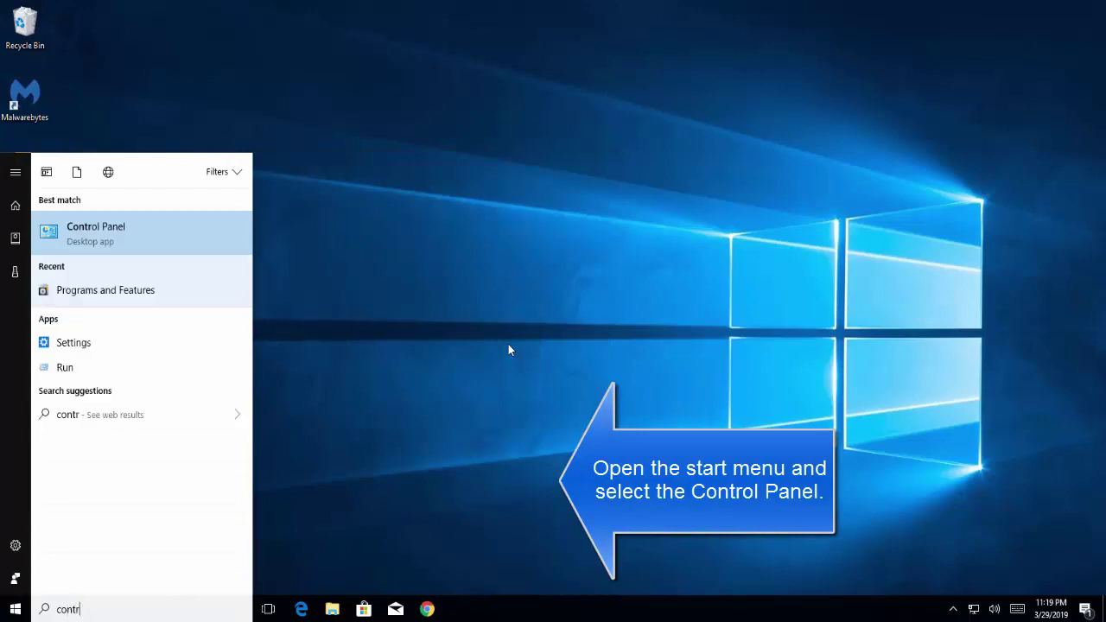
pyautogui.press('Return')
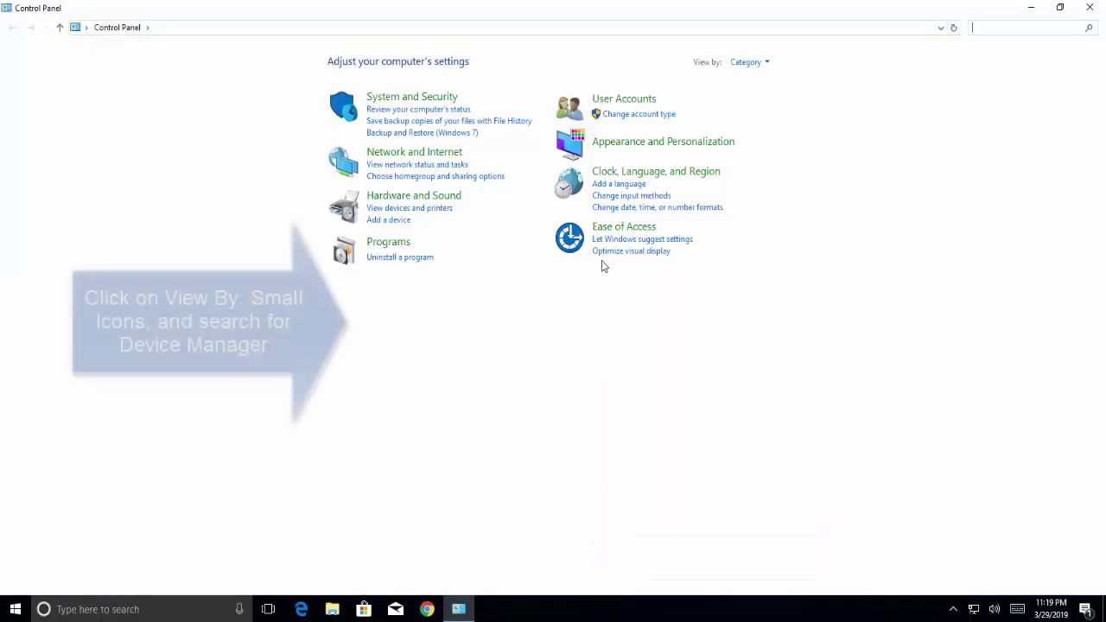
pyautogui.click(765, 62)
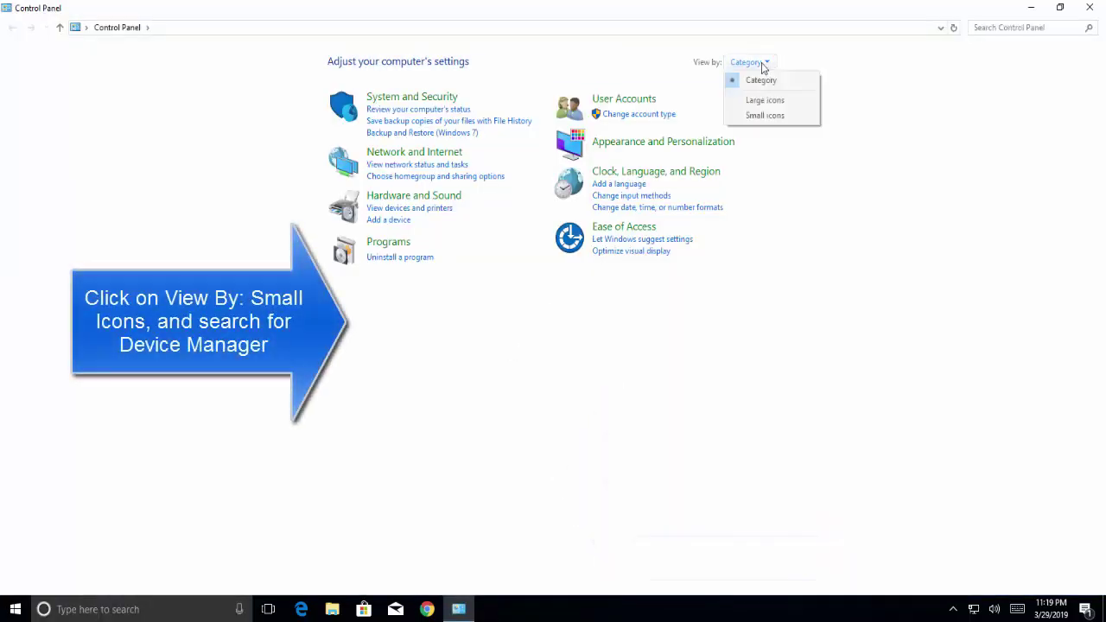
pyautogui.click(759, 116)
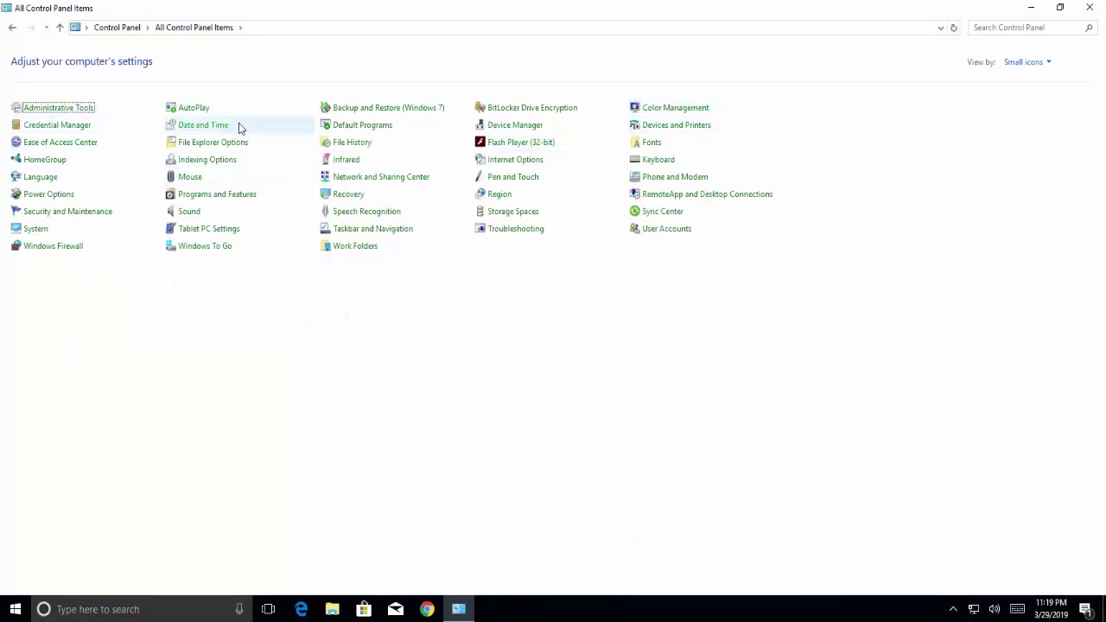
pyautogui.click(541, 127)
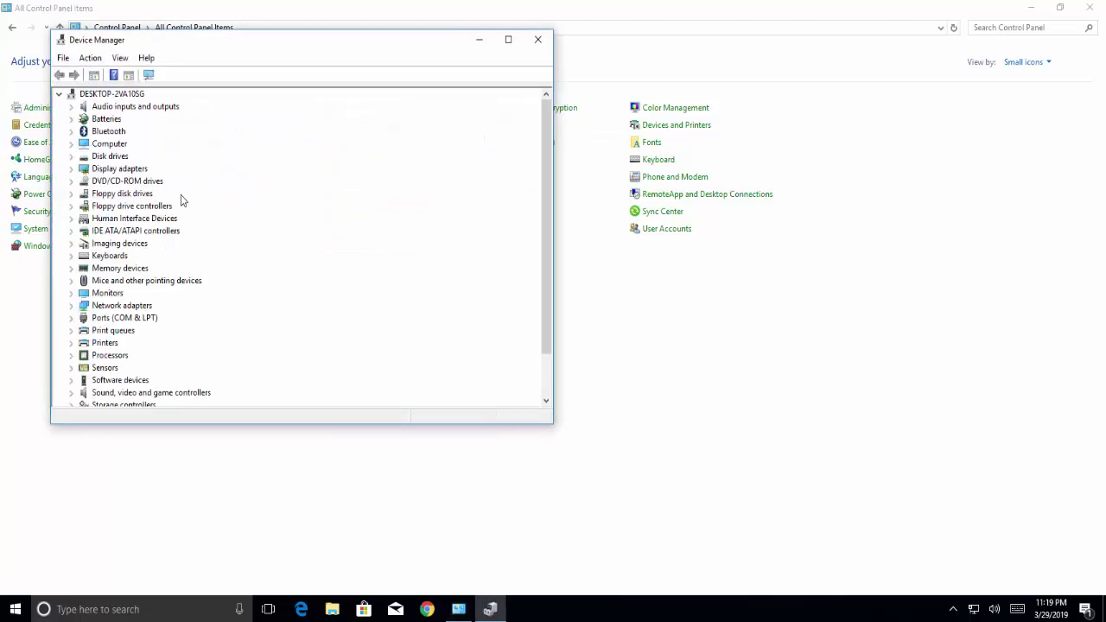
pyautogui.doubleClick(130, 157)
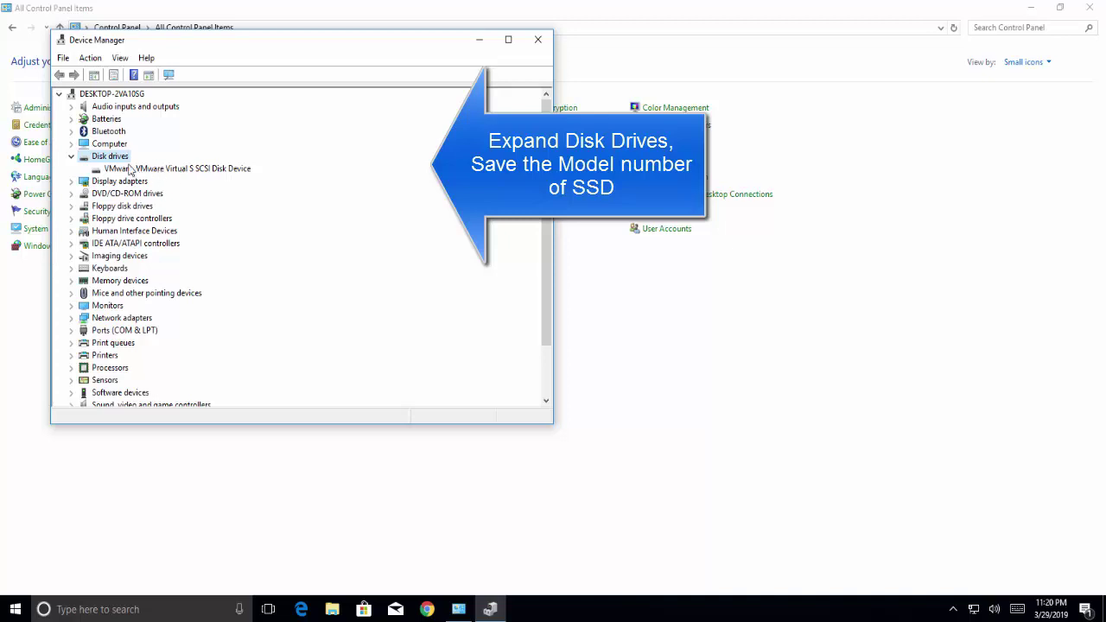
pyautogui.click(182, 173)
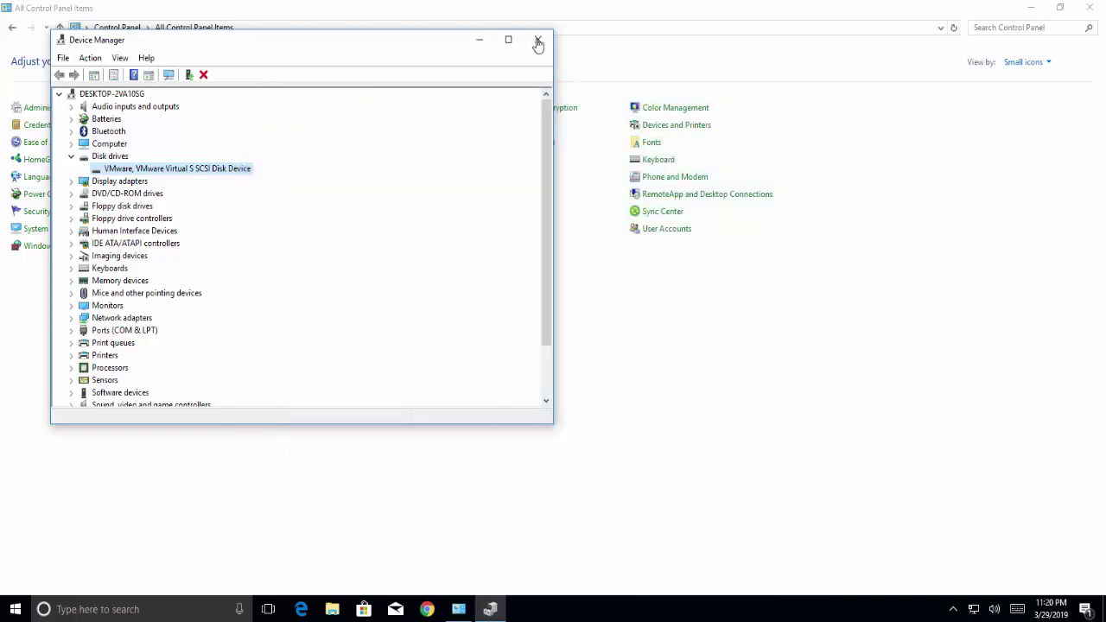
pyautogui.click(537, 41)
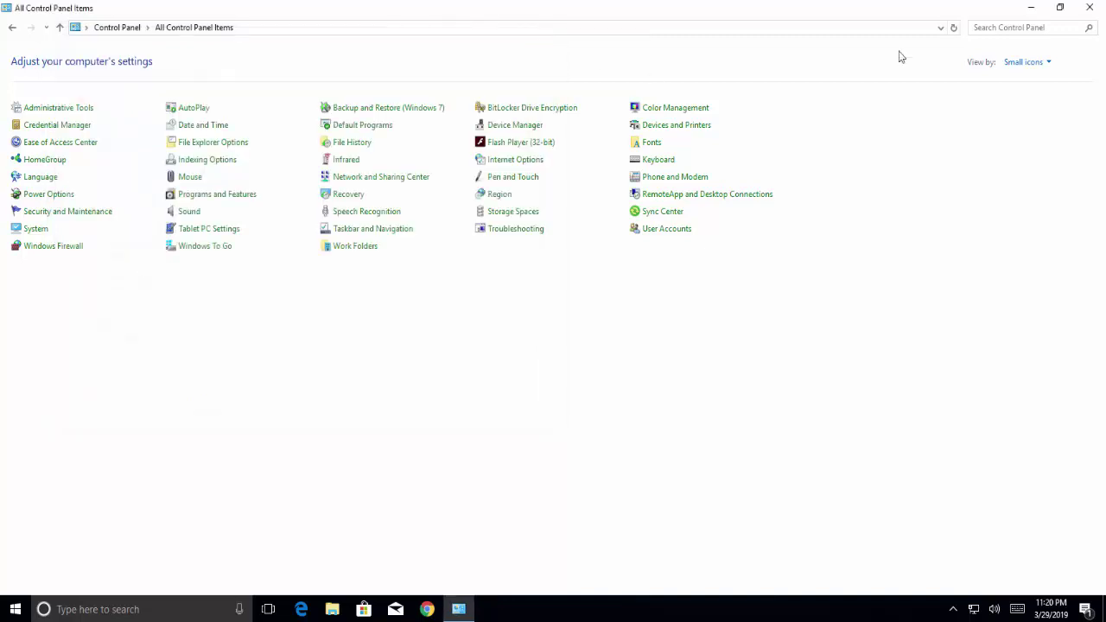
# Close Control Panel, run devmgmt.msc, and inspect the VMware Pointing Device under Mice and other pointing devices.
pyautogui.click(1089, 8)
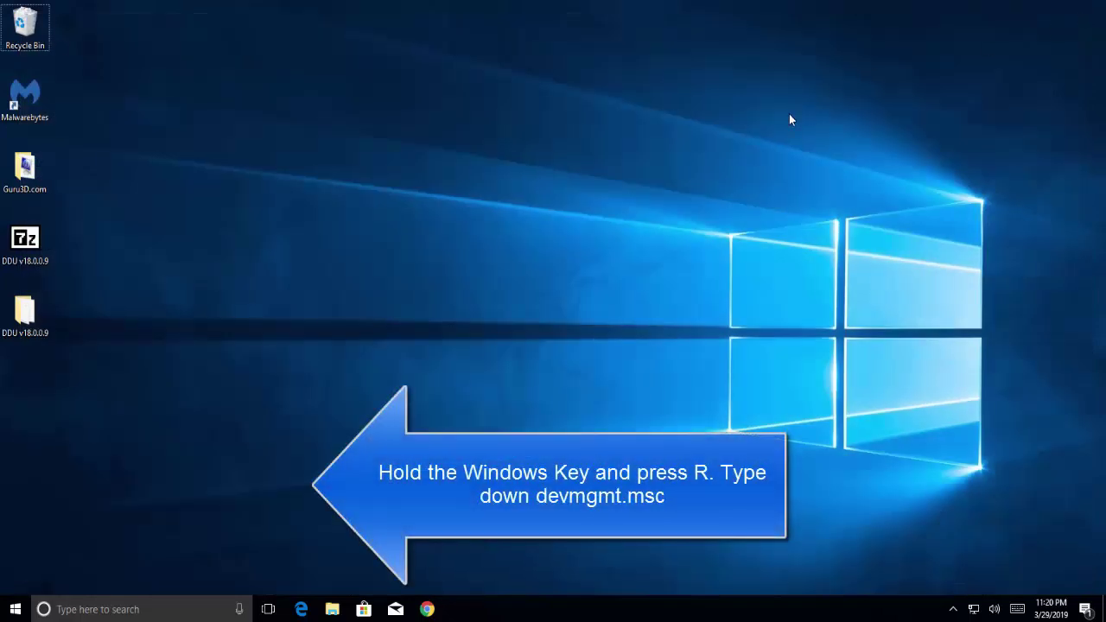
pyautogui.press('super+r')
pyautogui.write('dev')
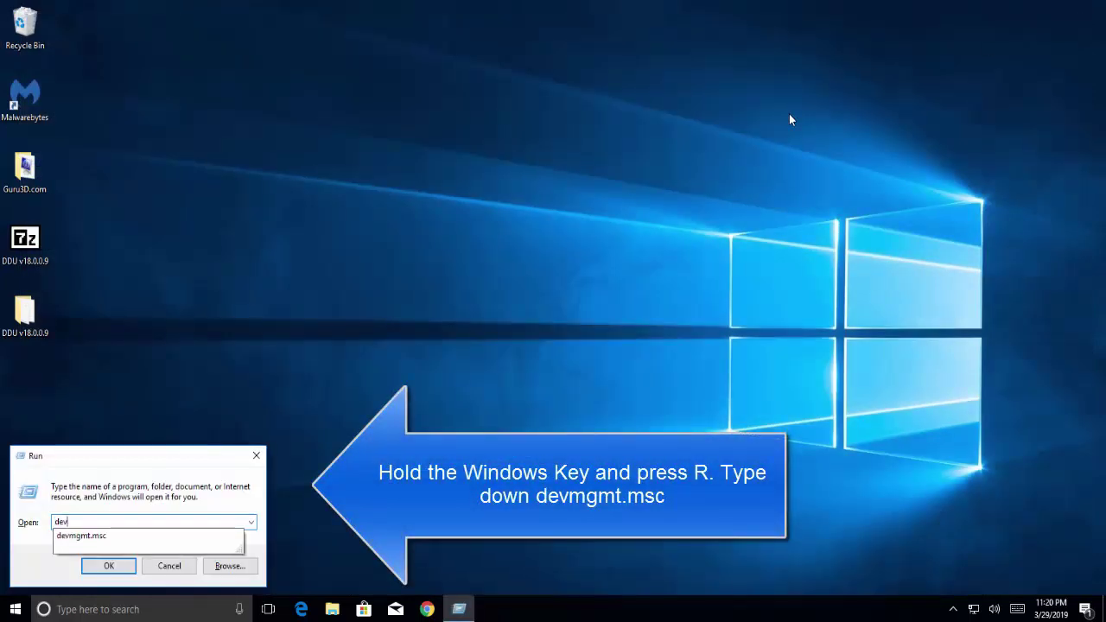
pyautogui.write('mgmt.msc')
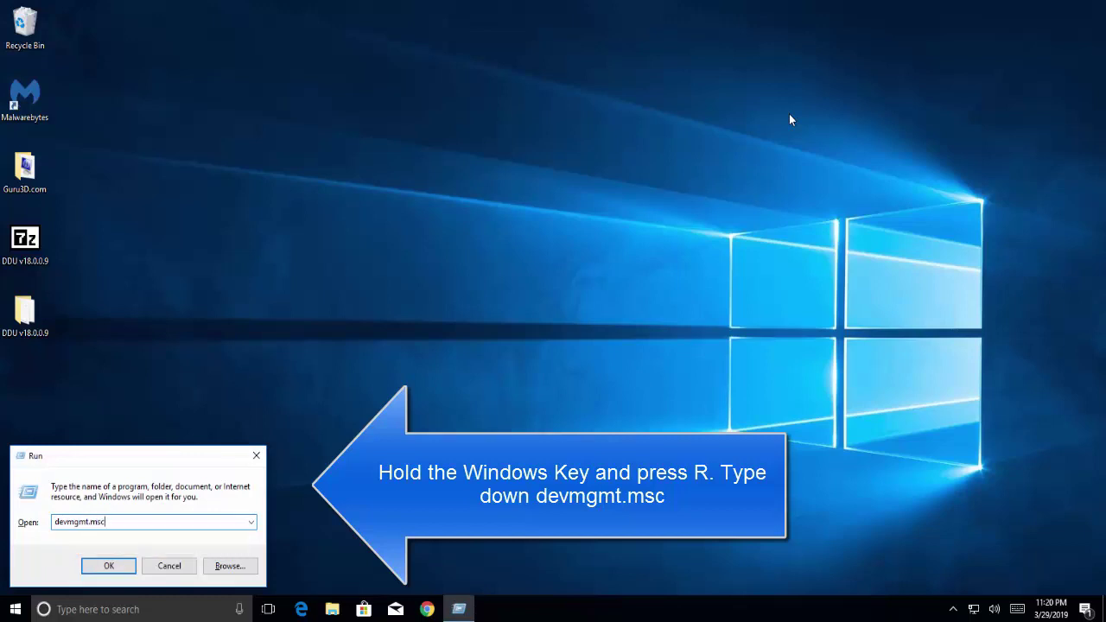
pyautogui.press('Return')
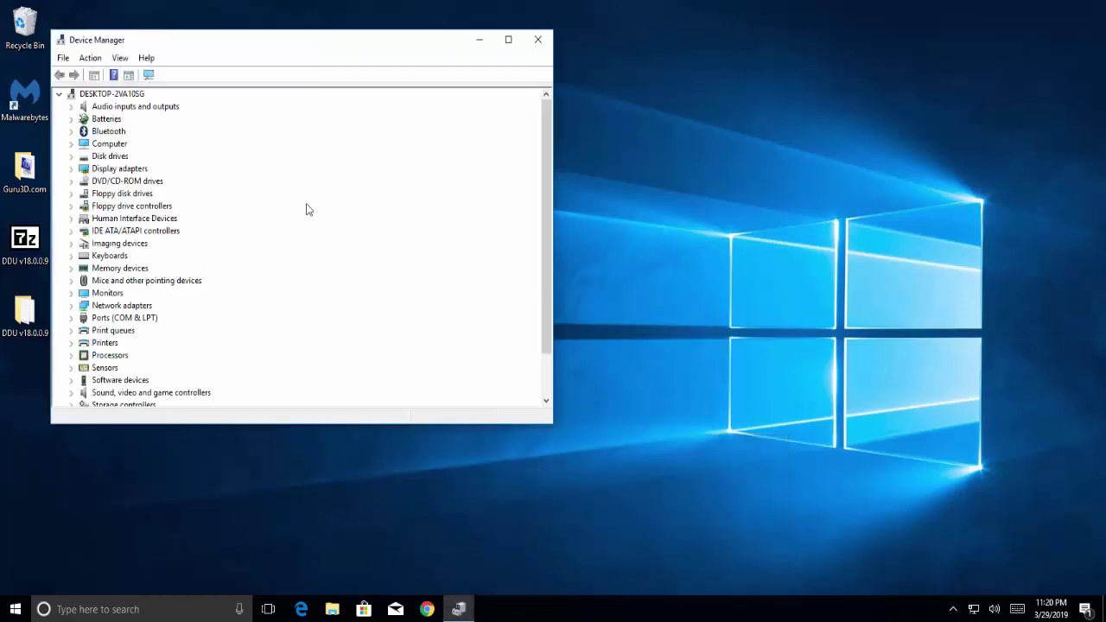
pyautogui.doubleClick(185, 281)
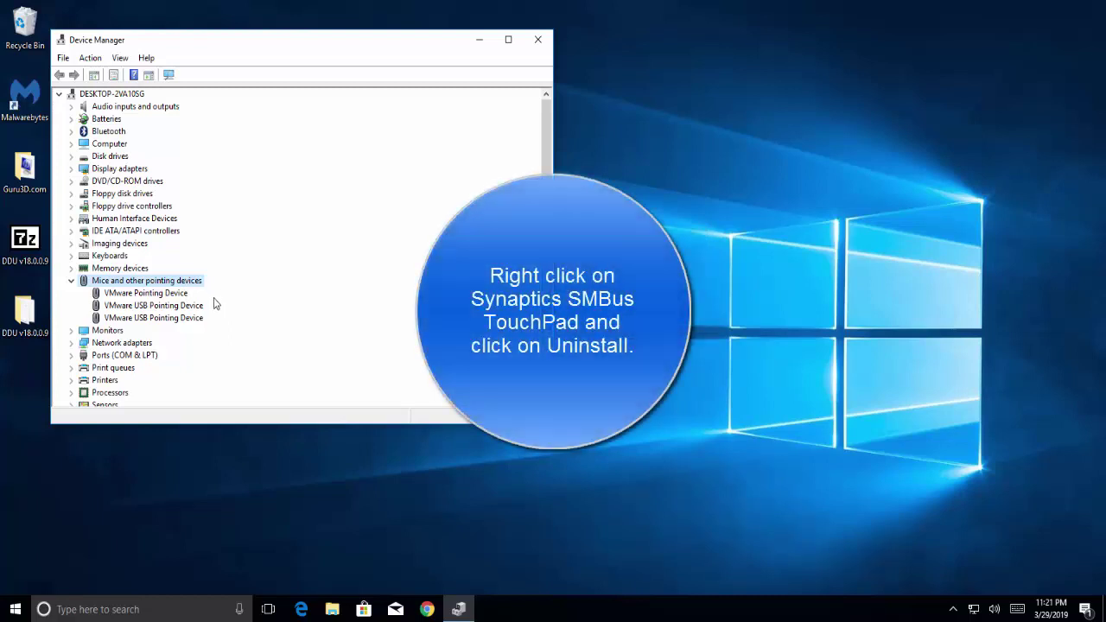
pyautogui.rightClick(184, 295)
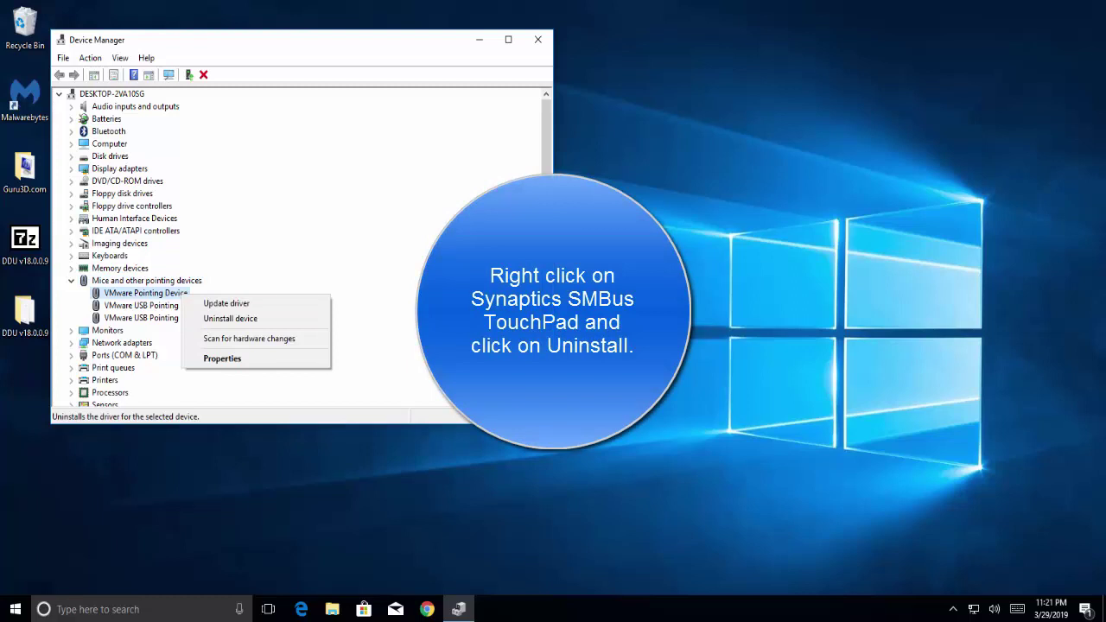
# Close Device Manager and refresh the desktop.
pyautogui.click(539, 40)
pyautogui.rightClick(575, 139)
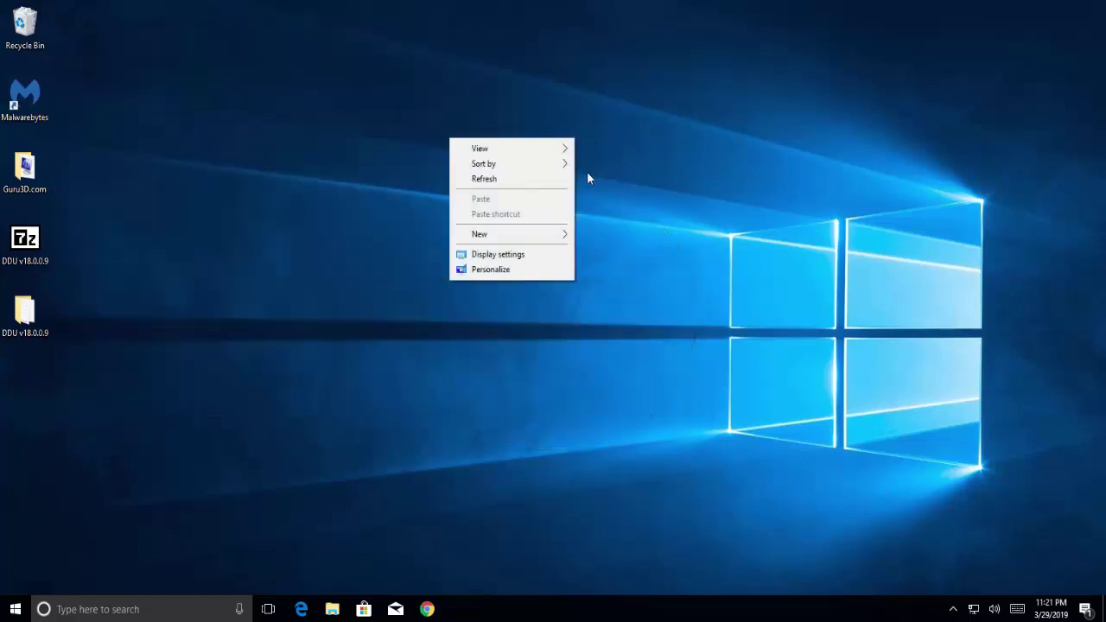
pyautogui.click(568, 179)
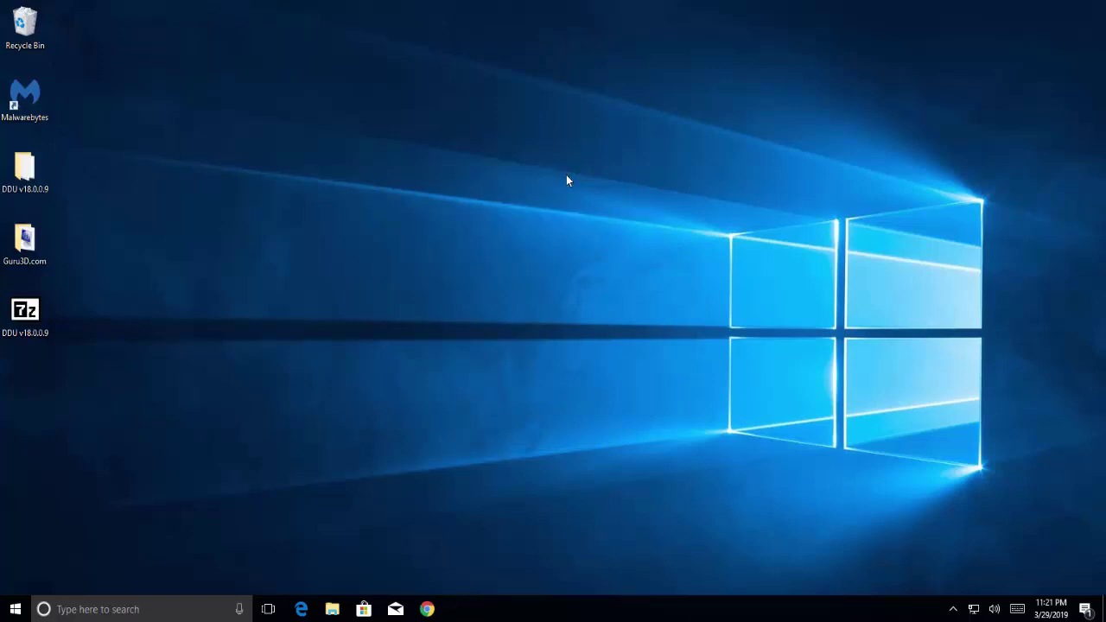